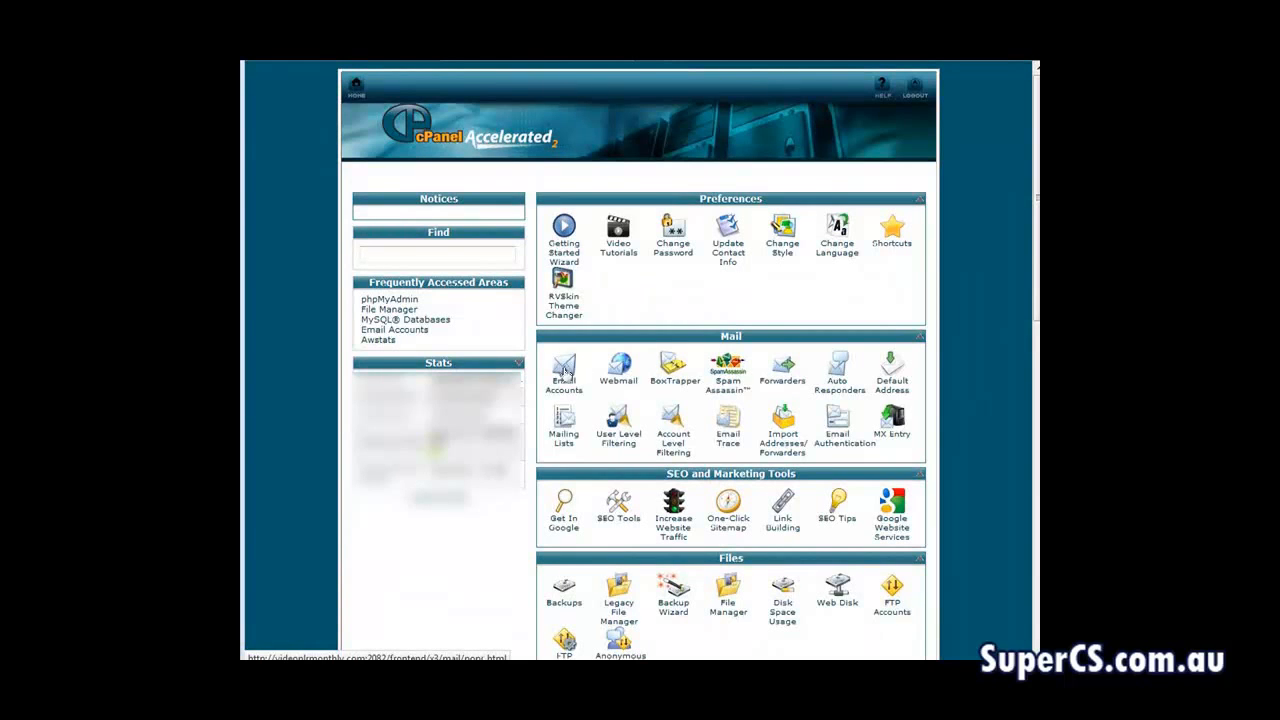
Open the email accounts page and enter the mailbox name for a new address at classicrvs.info
{"action": "left_click", "coordinate": [563, 372]}
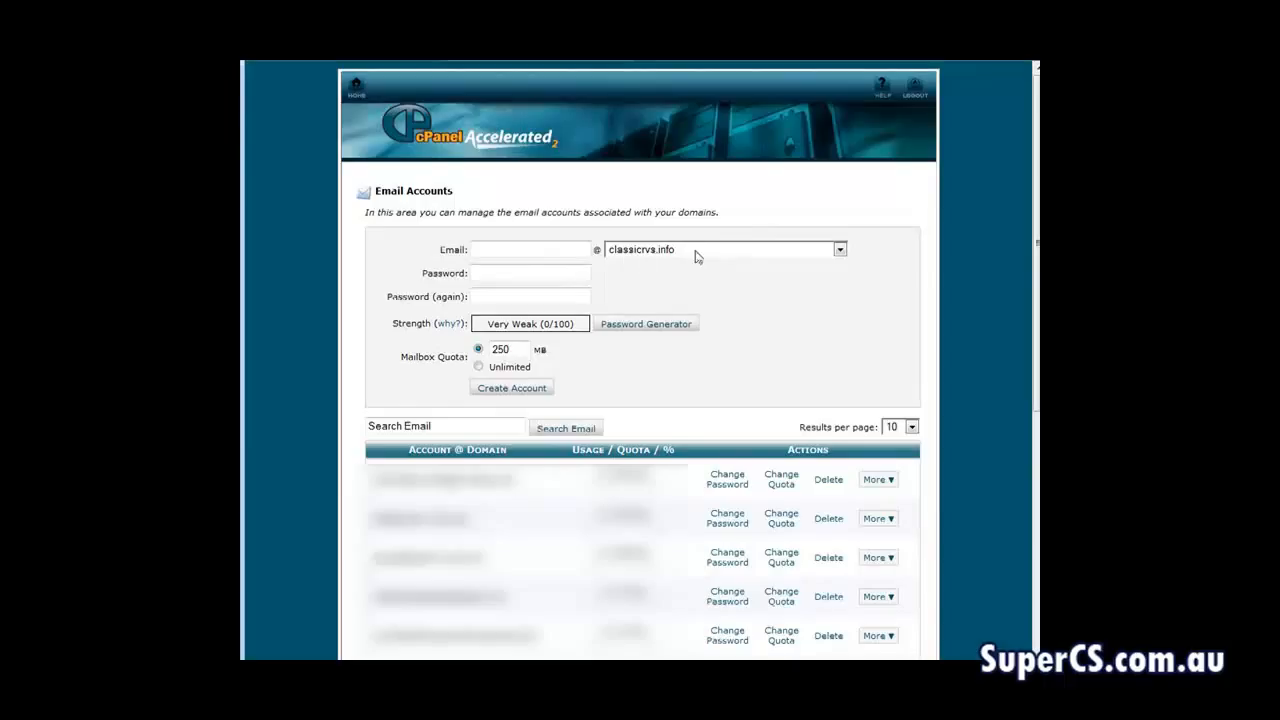
{"action": "left_click", "coordinate": [533, 253]}
{"action": "left_click", "coordinate": [485, 273]}
Generate and copy a password for the new mailbox, and create the account with it using the 250 MB quota
{"action": "left_click", "coordinate": [660, 327]}
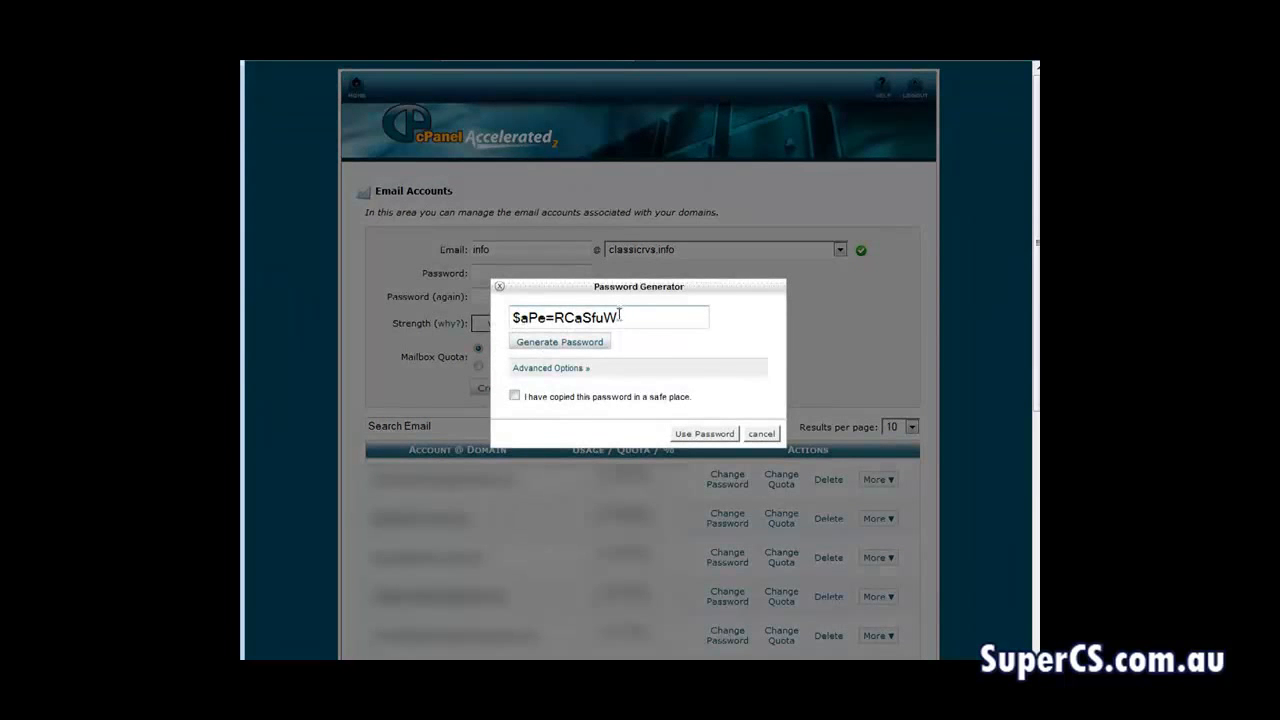
{"action": "left_click_drag", "start_coordinate": [619, 316], "coordinate": [422, 330]}
{"action": "right_click", "coordinate": [538, 316]}
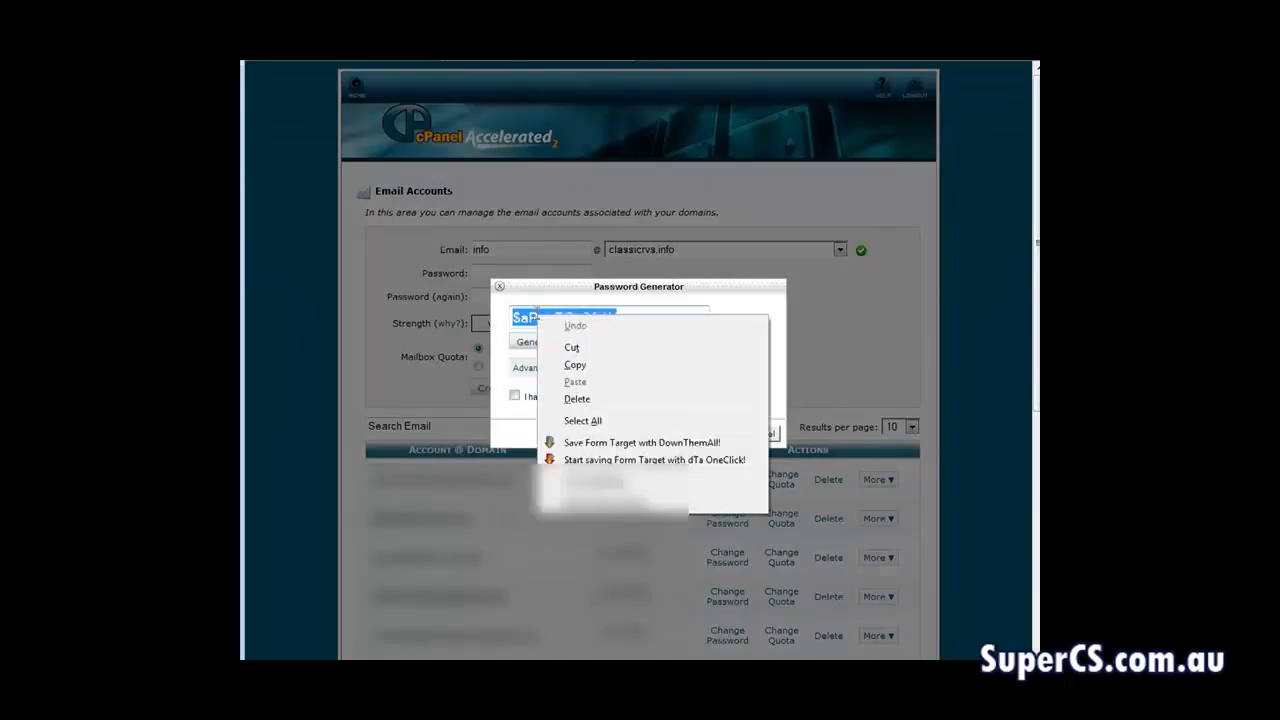
{"action": "left_click", "coordinate": [575, 365]}
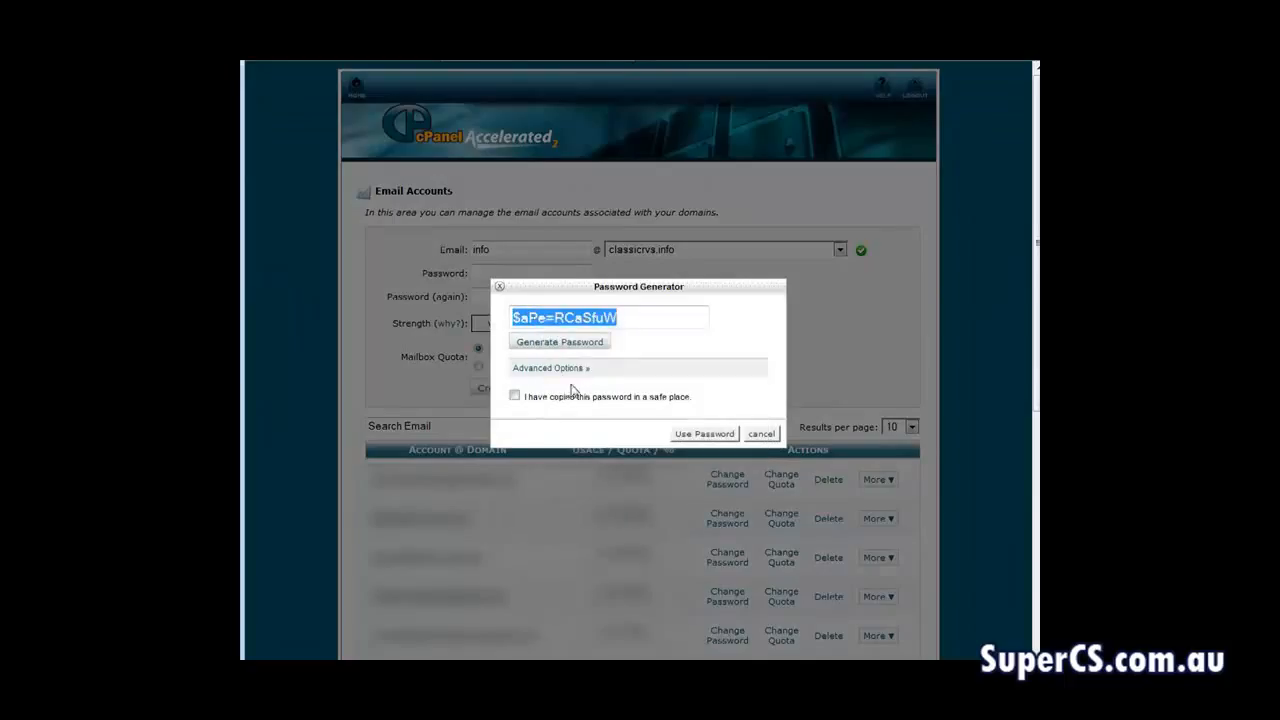
{"action": "left_click", "coordinate": [515, 397]}
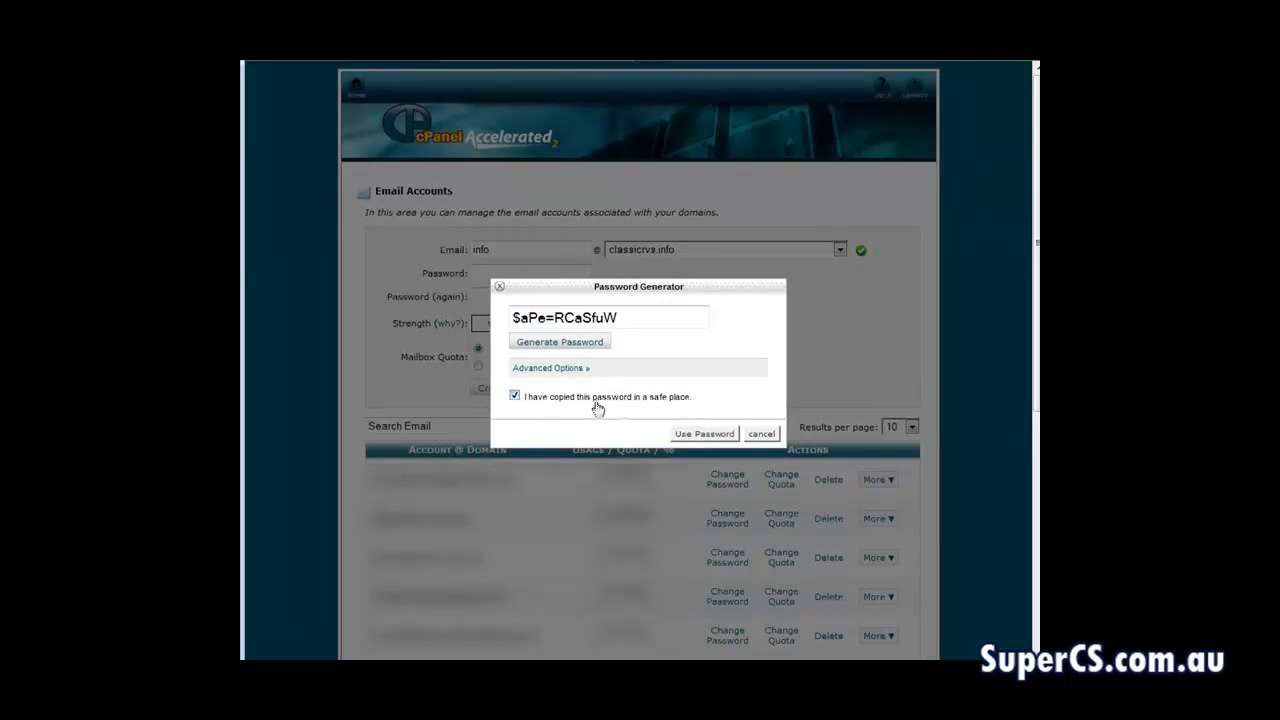
{"action": "left_click", "coordinate": [696, 434]}
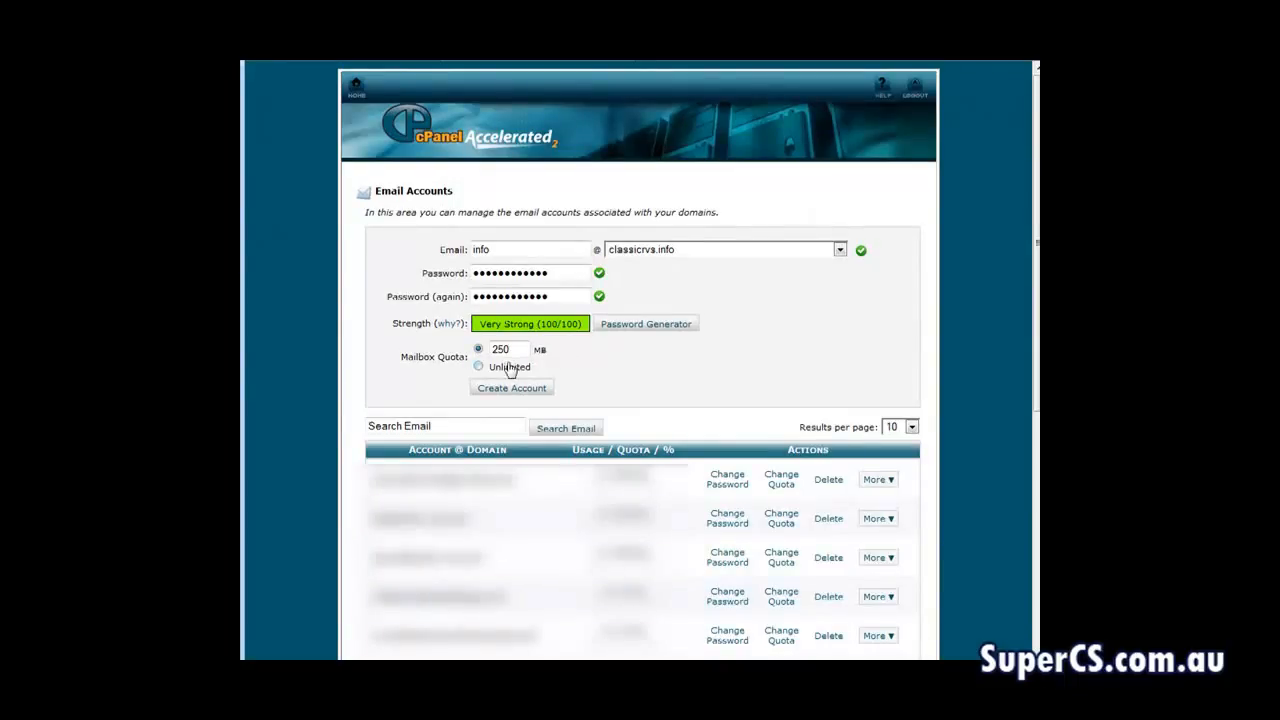
{"action": "left_click", "coordinate": [522, 390]}
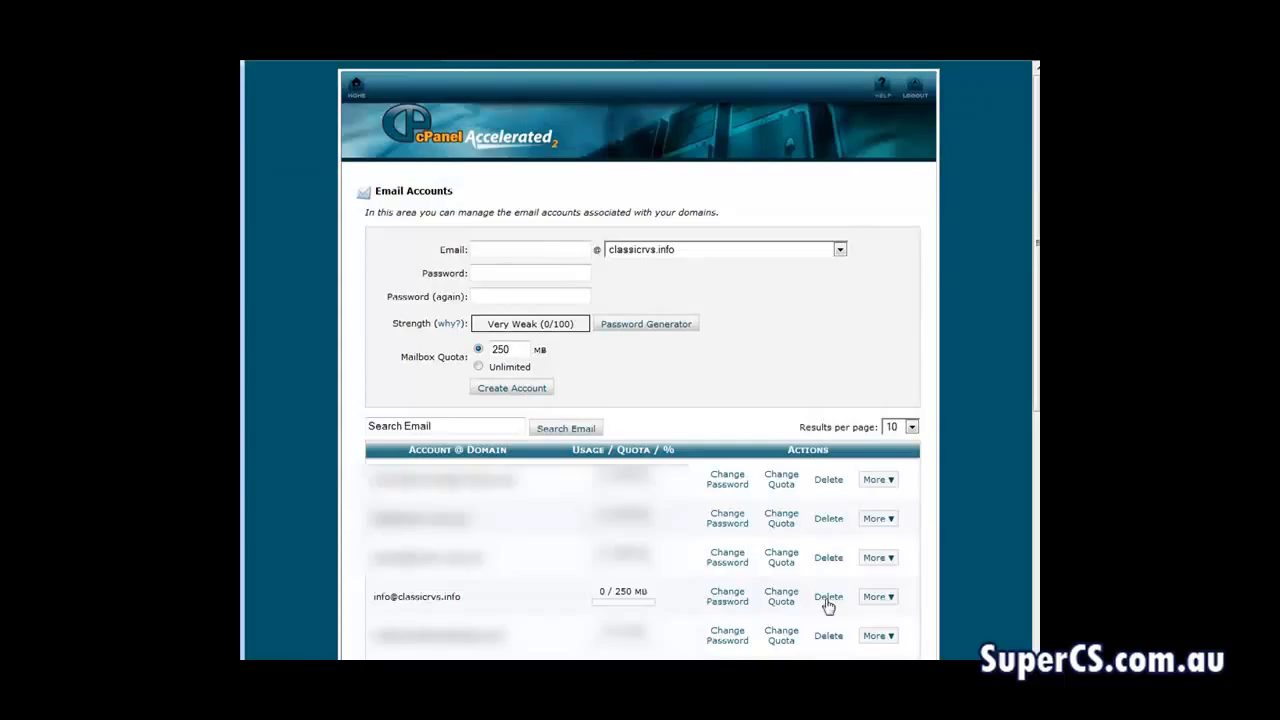
Open the email client configuration for the new mailbox and review its manual server settings
{"action": "left_click", "coordinate": [890, 598]}
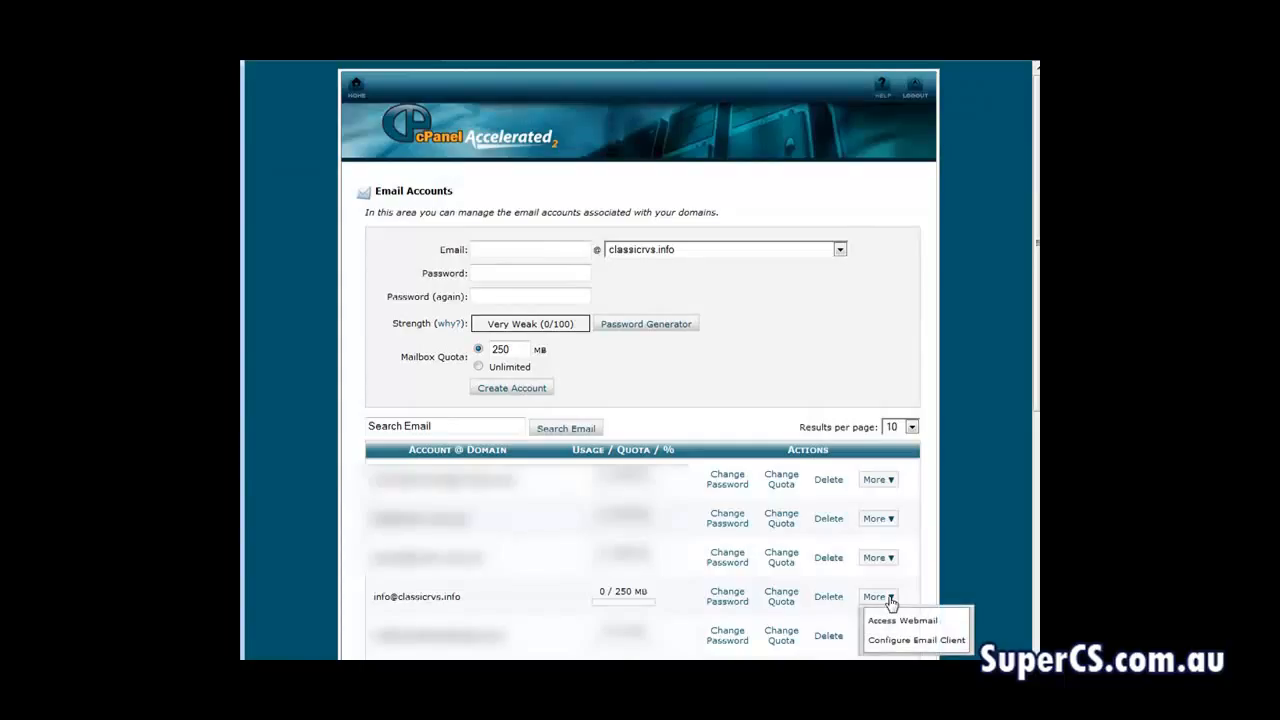
{"action": "left_click", "coordinate": [934, 644]}
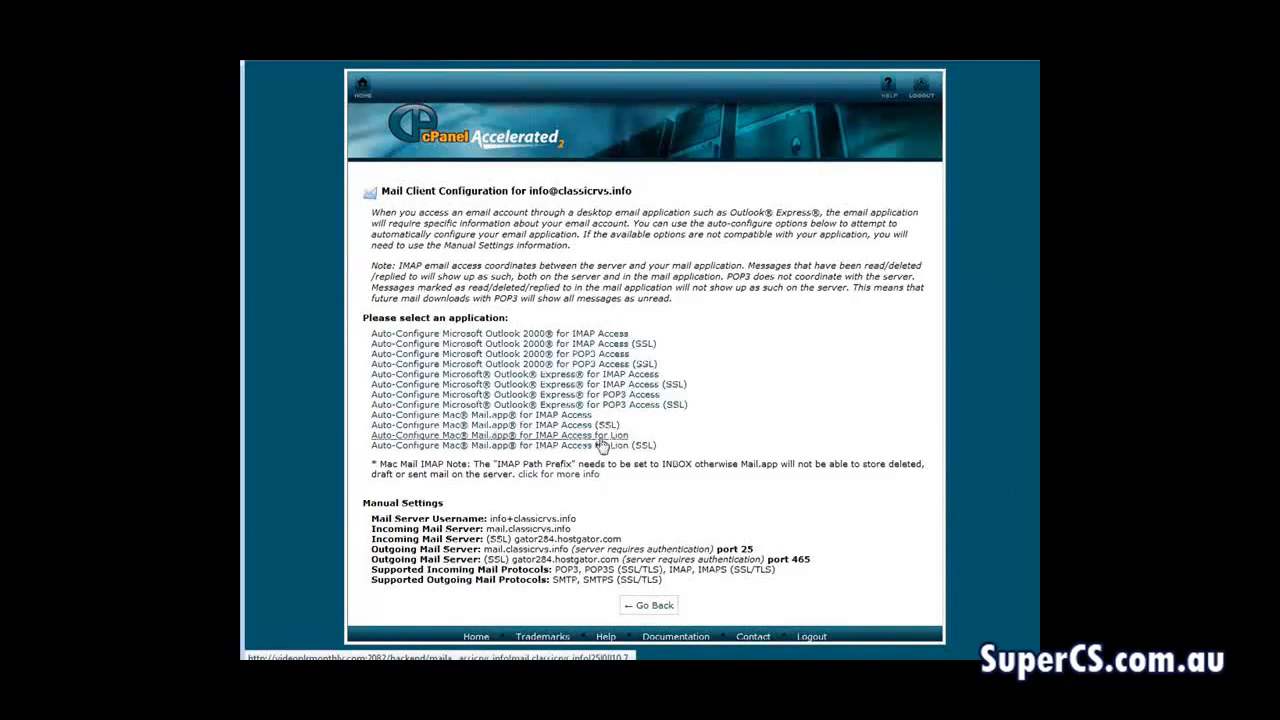
{"action": "left_click", "coordinate": [594, 334]}
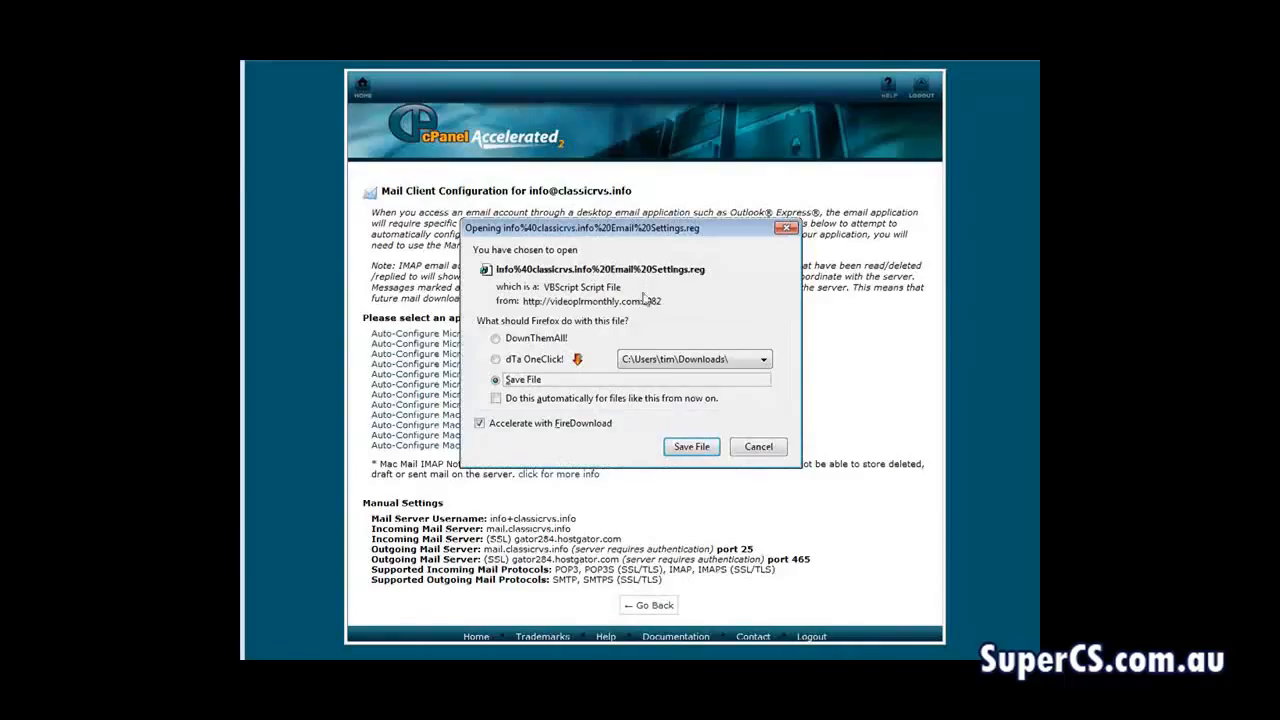
{"action": "left_click", "coordinate": [758, 447]}
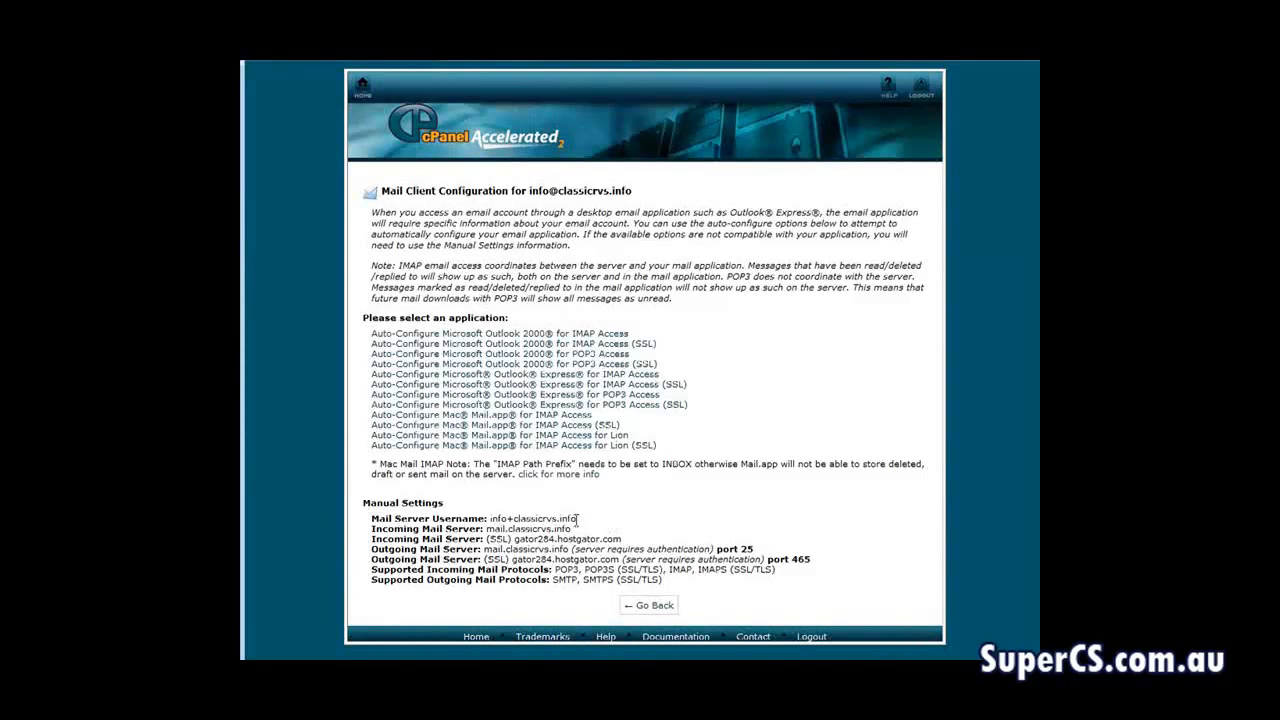
{"action": "left_click_drag", "start_coordinate": [368, 520], "coordinate": [704, 592]}
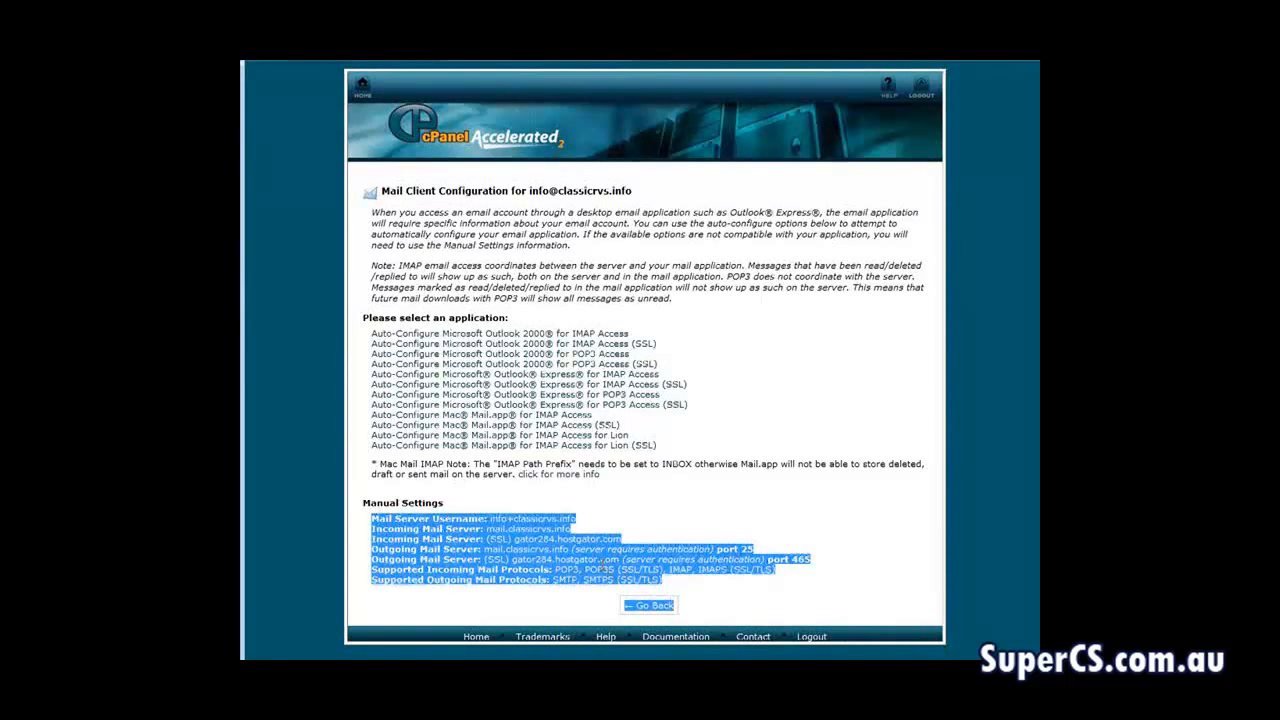
{"action": "left_click", "coordinate": [604, 558]}
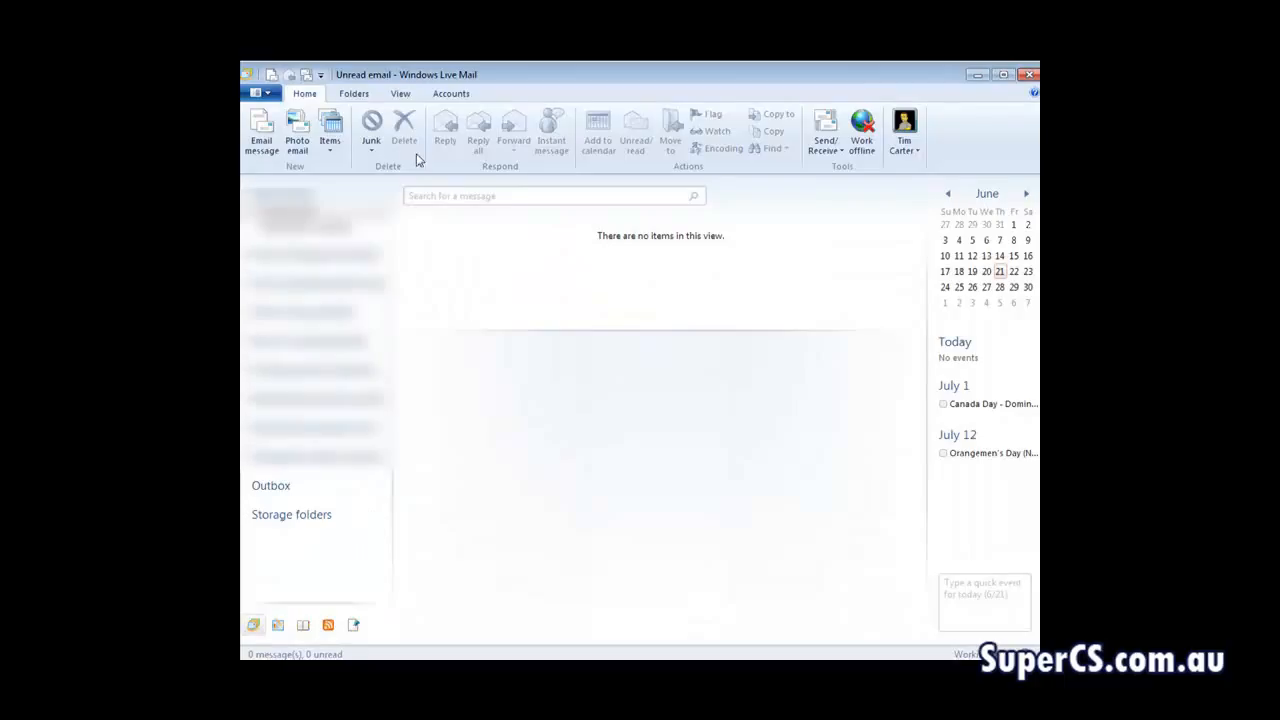
Start adding a new email account and enter the new mailbox's email address
{"action": "left_click", "coordinate": [450, 94]}
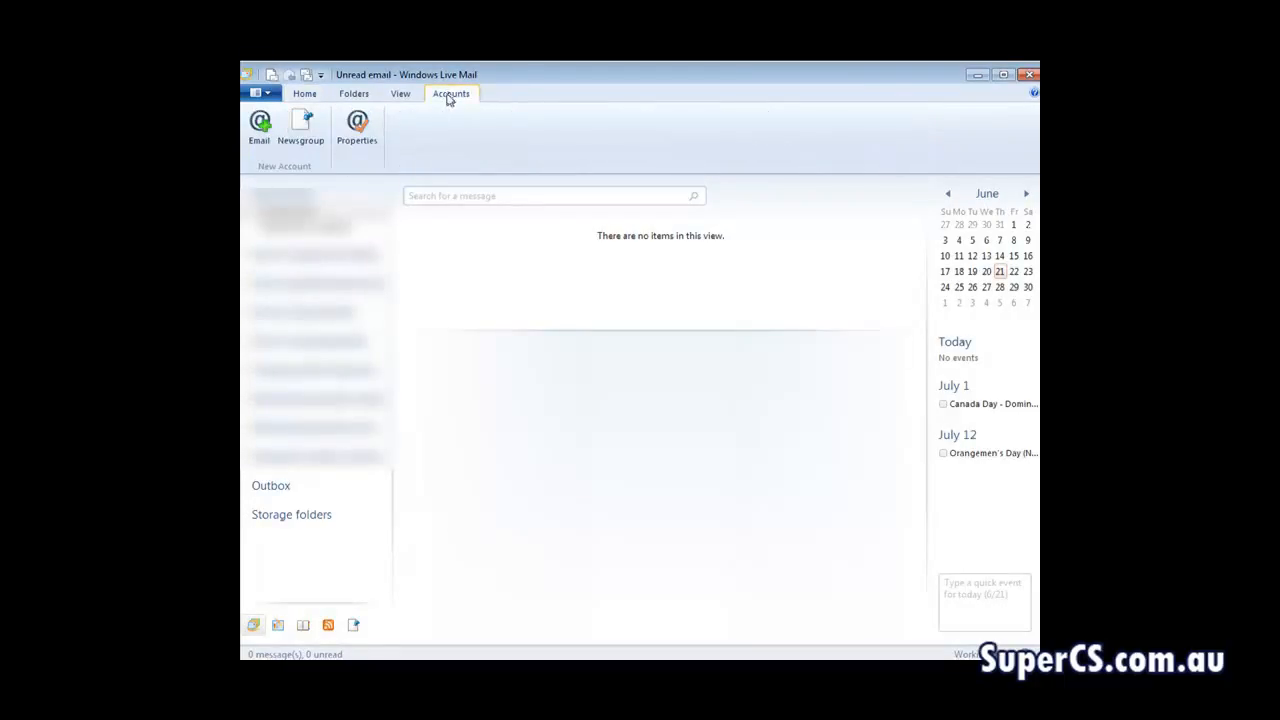
{"action": "left_click", "coordinate": [258, 135]}
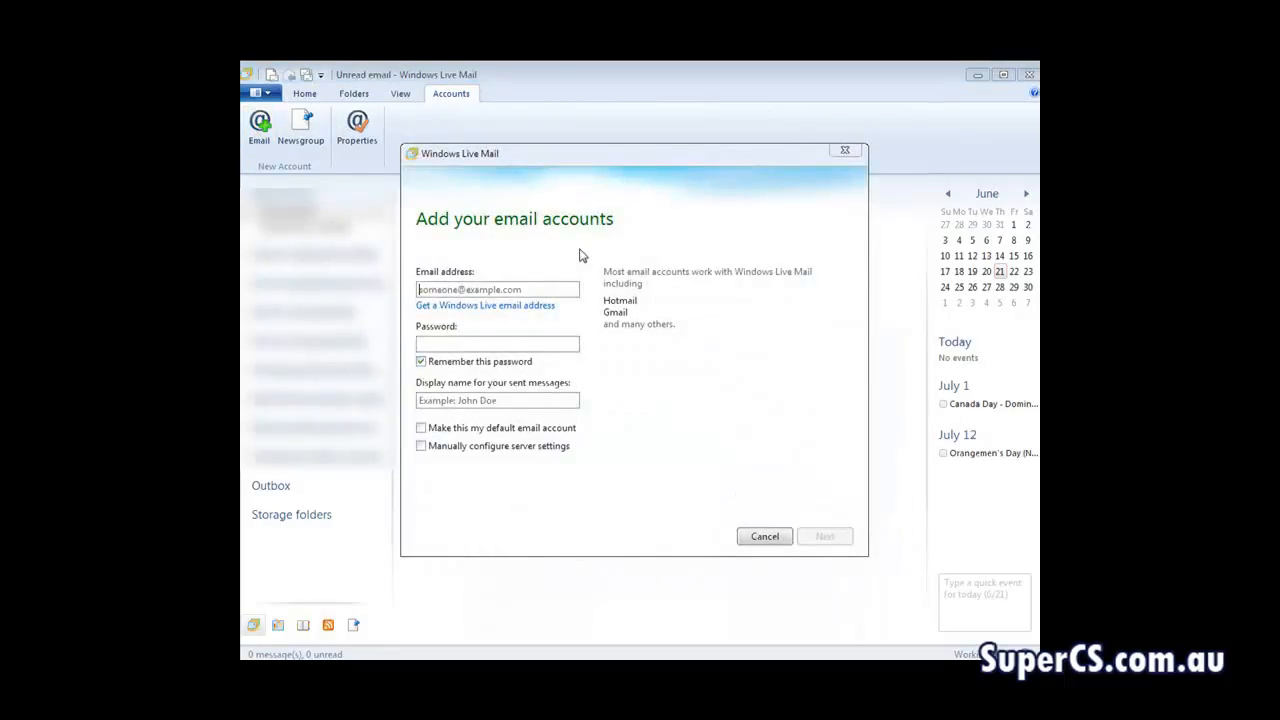
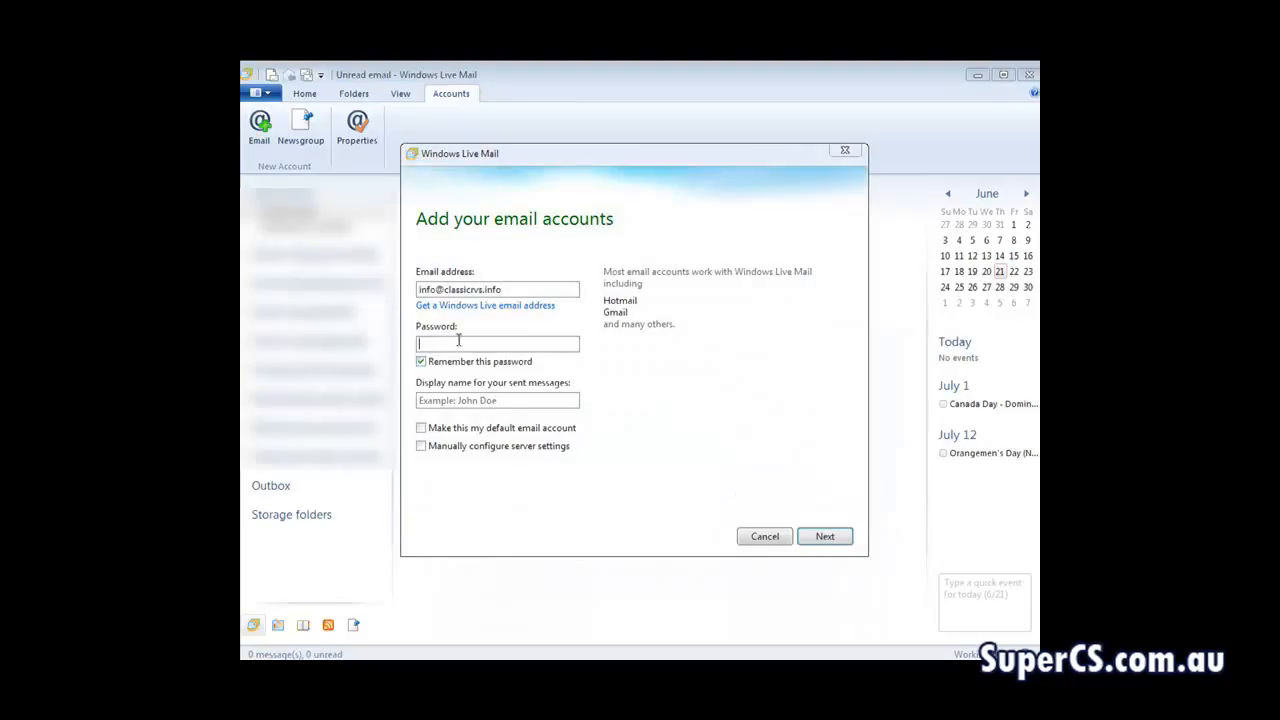
Copy the mailbox password from the Notepad note and paste it as the account password
{"action": "left_click", "coordinate": [542, 672]}
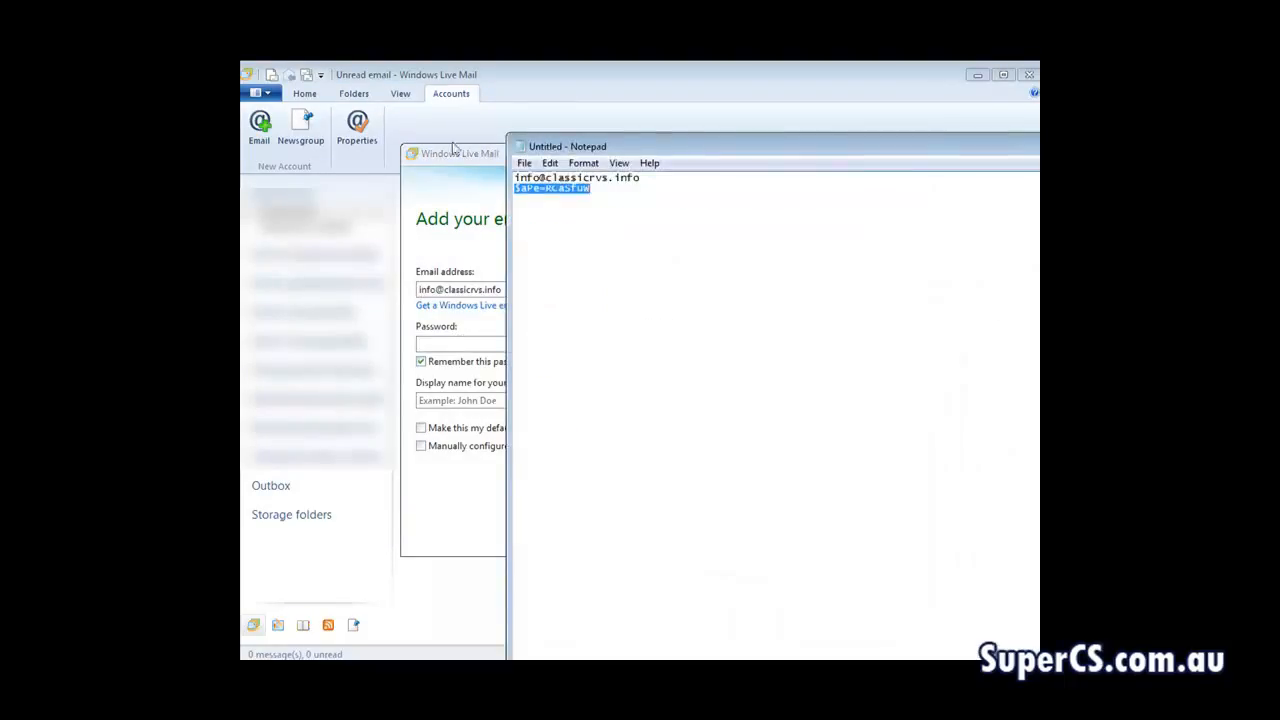
{"action": "right_click", "coordinate": [552, 186]}
{"action": "left_click", "coordinate": [588, 233]}
{"action": "left_click", "coordinate": [448, 343]}
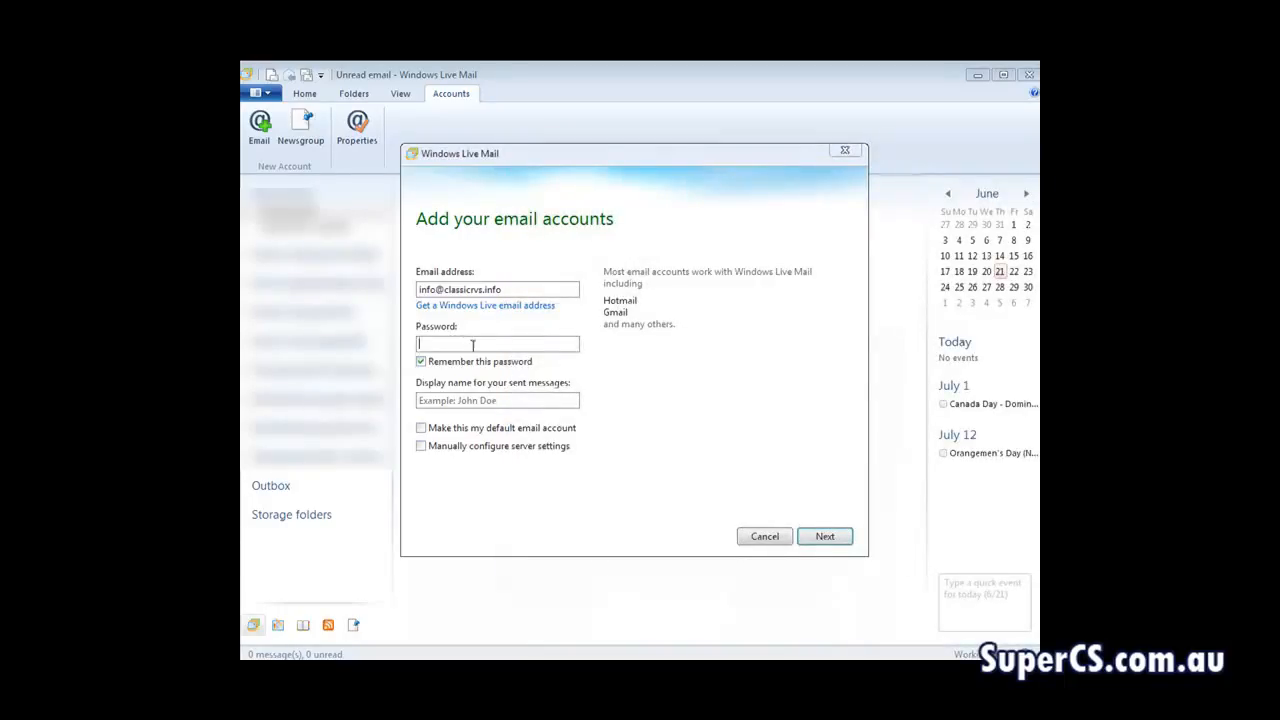
{"action": "key", "text": "ctrl+v"}
Set the display name to RV Info Staff and continue with manual configuration of the server settings
{"action": "left_click", "coordinate": [503, 397]}
{"action": "type", "text": "K"}
{"action": "type", "text": "V I"}
{"action": "type", "text": "nfo Sta"}
{"action": "type", "text": "gg"}
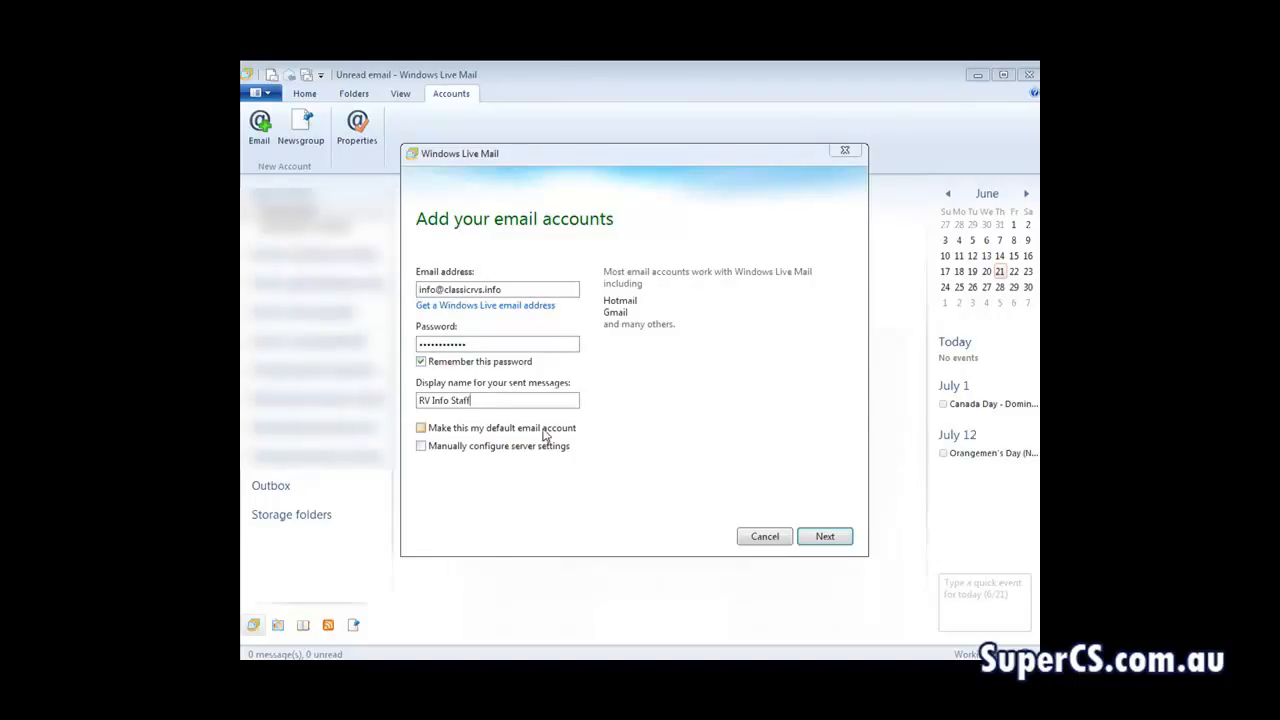
{"action": "left_click", "coordinate": [420, 448]}
{"action": "left_click", "coordinate": [825, 536]}
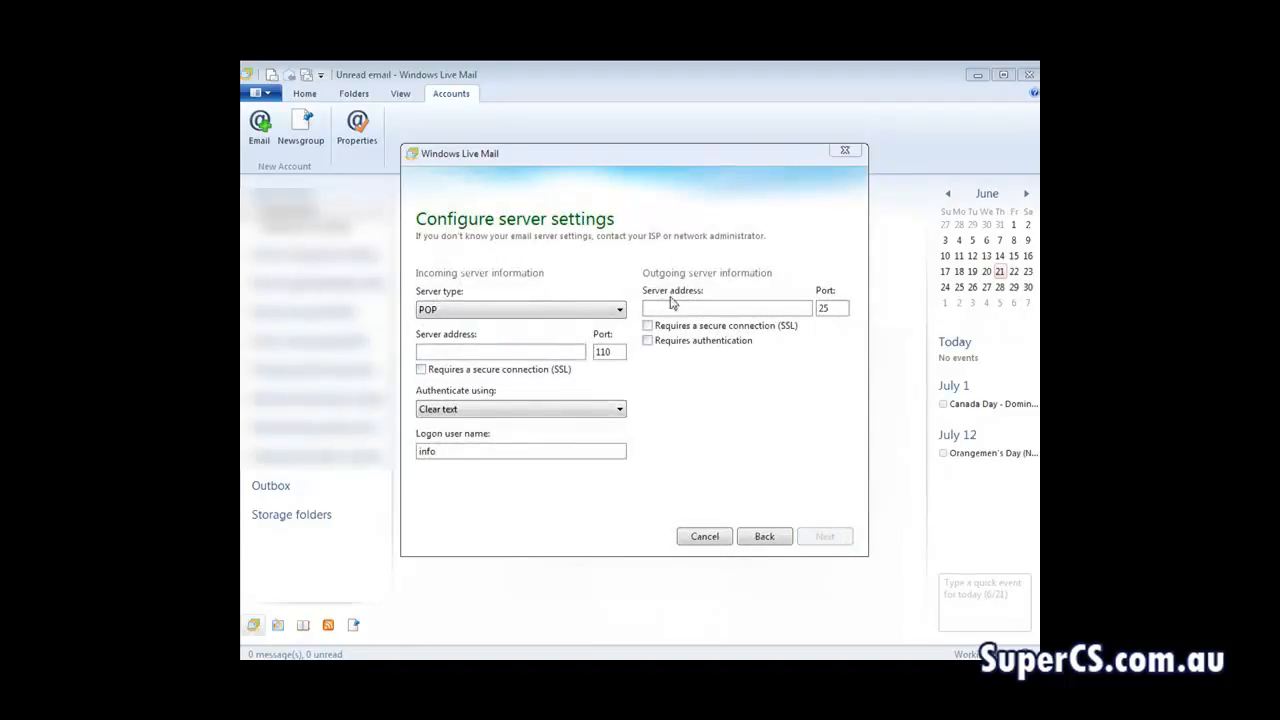
Choose POP as the incoming server type and copy the mail server username from the cPanel page into the logon user name
{"action": "left_click", "coordinate": [619, 310]}
{"action": "left_click", "coordinate": [500, 323]}
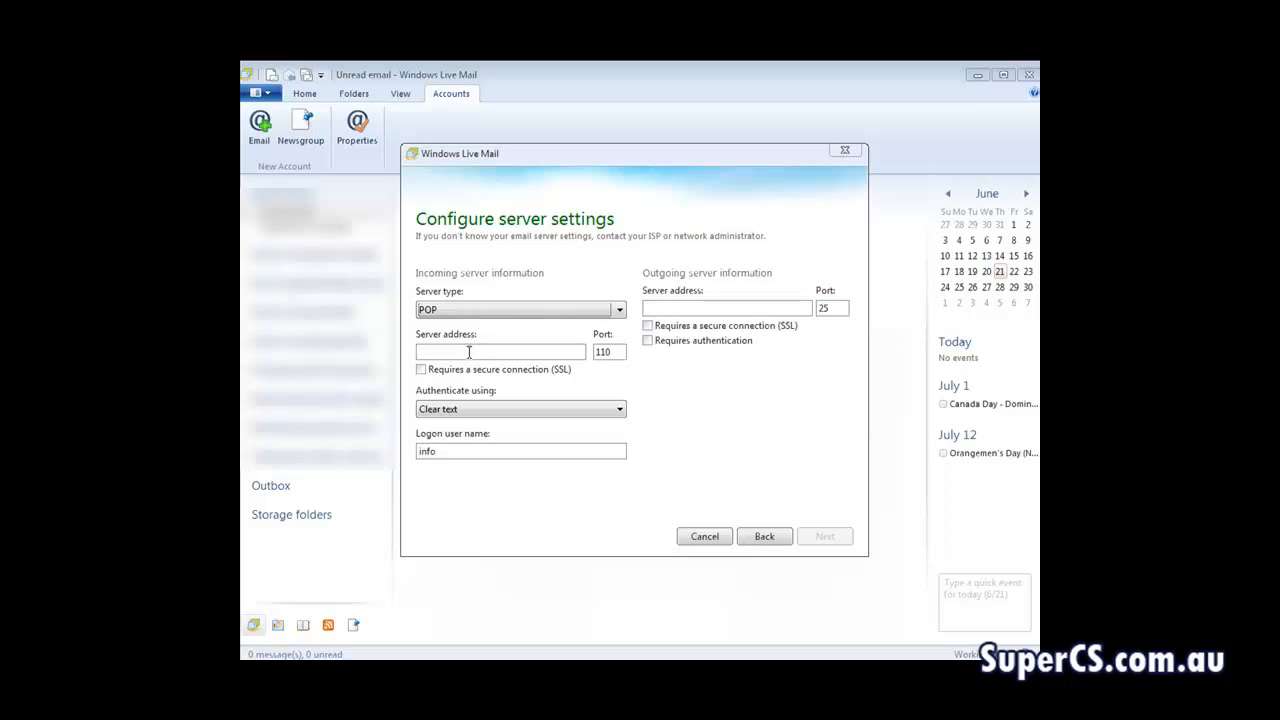
{"action": "left_click", "coordinate": [449, 352]}
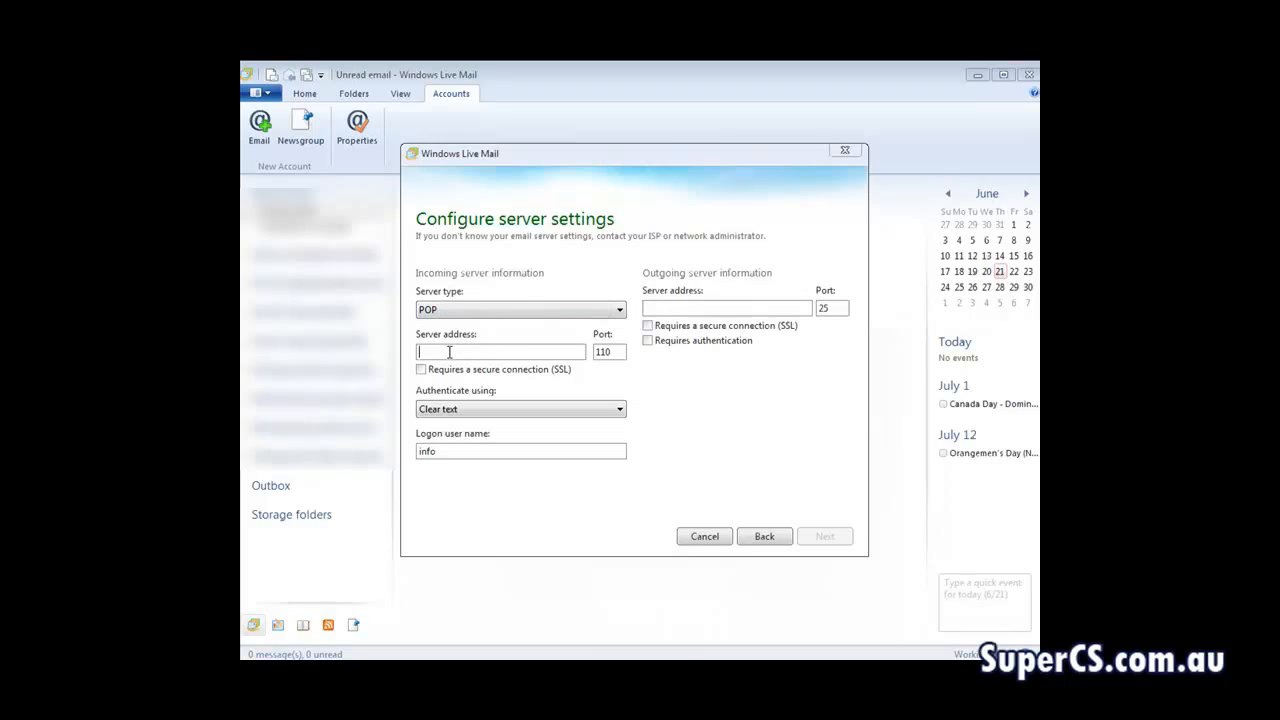
{"action": "key", "text": "alt+Tab"}
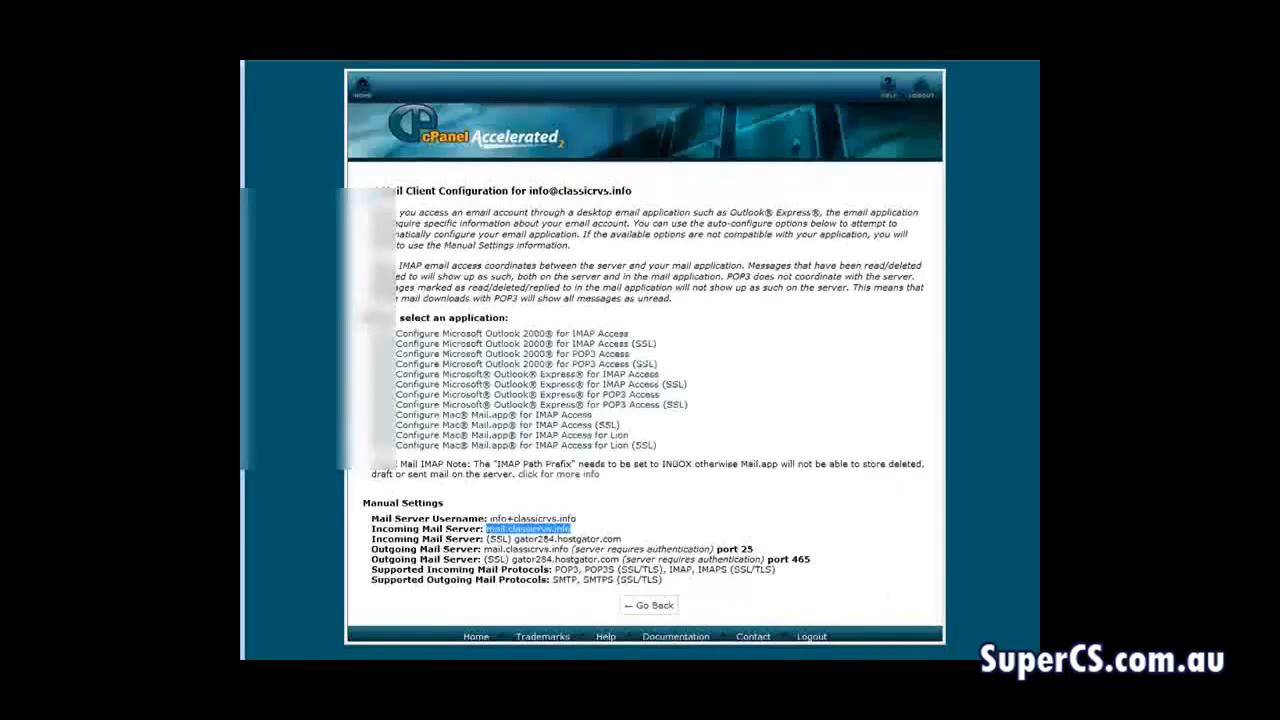
{"action": "left_click", "coordinate": [509, 534]}
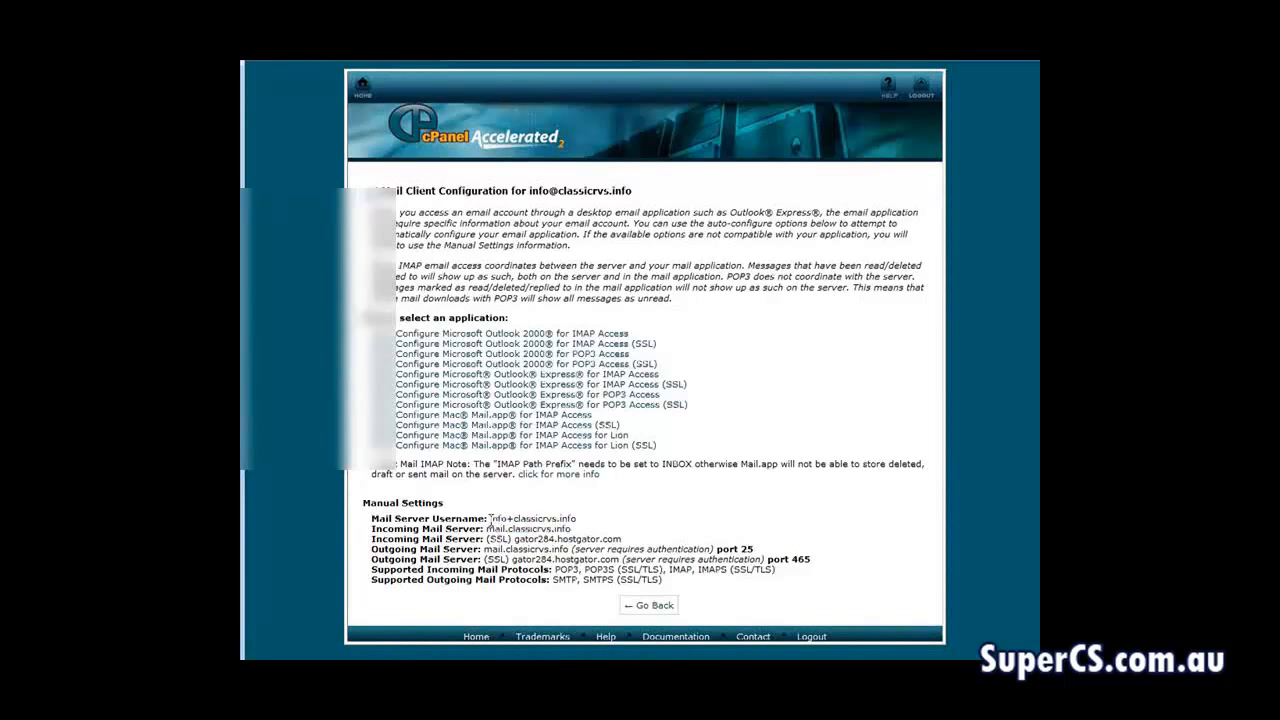
{"action": "left_click_drag", "start_coordinate": [490, 519], "coordinate": [577, 520]}
{"action": "right_click", "coordinate": [580, 524]}
{"action": "left_click", "coordinate": [610, 531]}
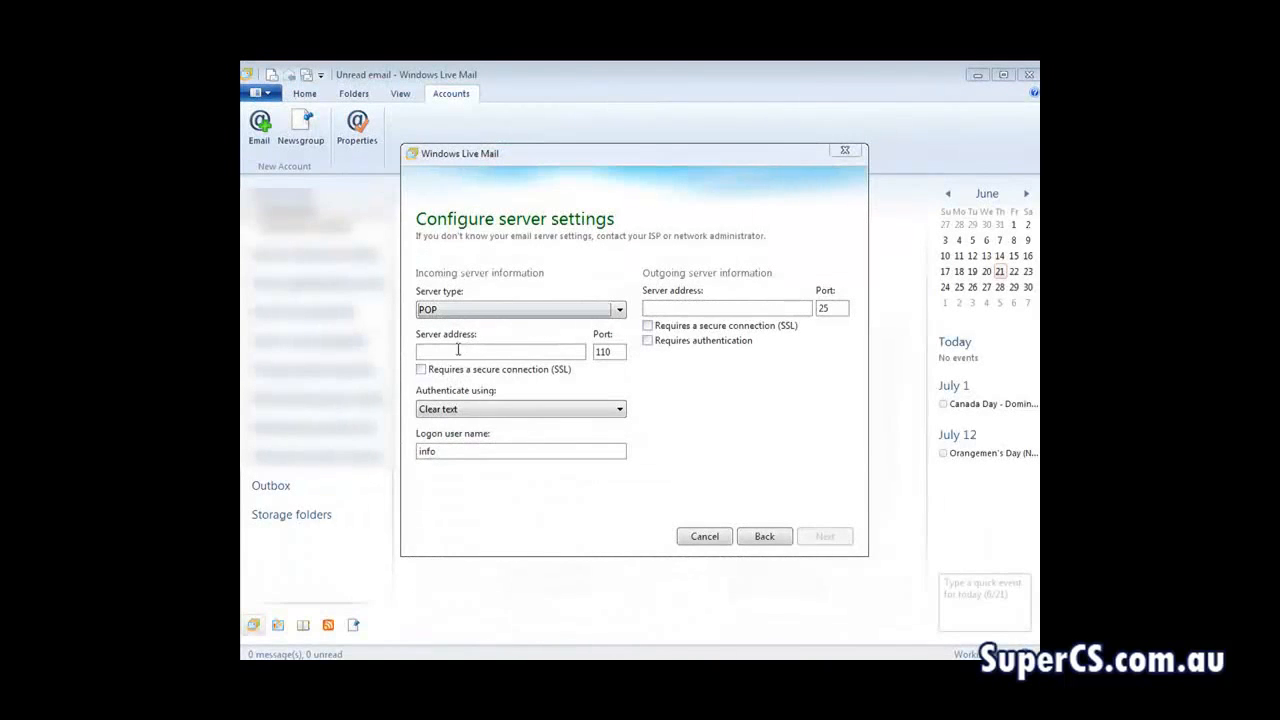
{"action": "left_click_drag", "start_coordinate": [452, 455], "coordinate": [416, 458]}
{"action": "key", "text": "ctrl+v"}
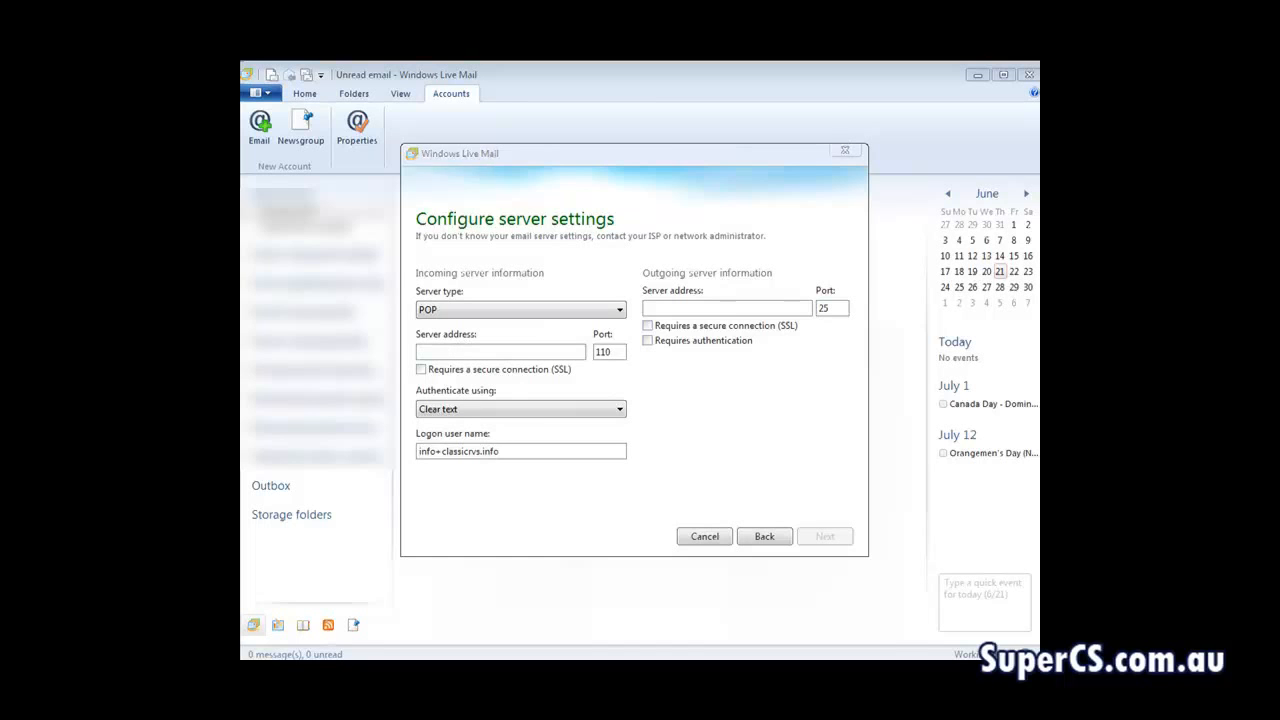
Copy mail.classicrvs.info from the cPanel page and set it as the incoming server address
{"action": "key", "text": "alt+Tab"}
{"action": "left_click_drag", "start_coordinate": [488, 530], "coordinate": [574, 540]}
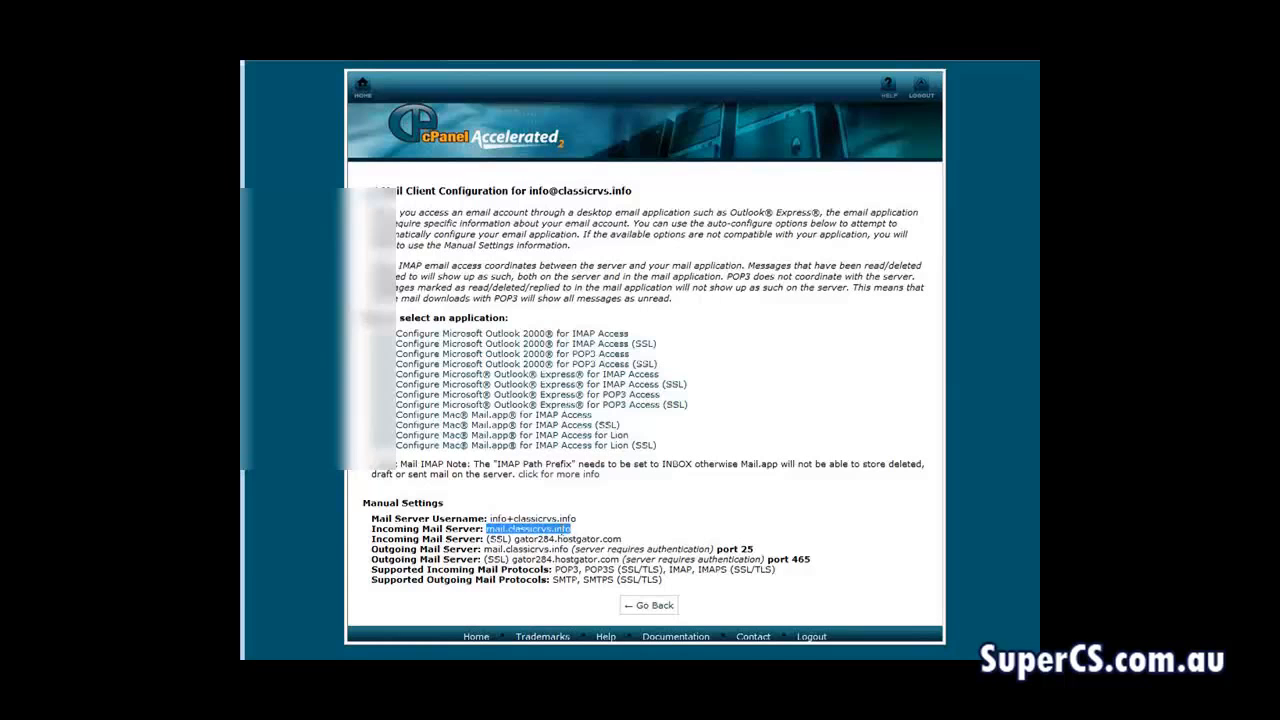
{"action": "right_click", "coordinate": [582, 536]}
{"action": "left_click", "coordinate": [603, 594]}
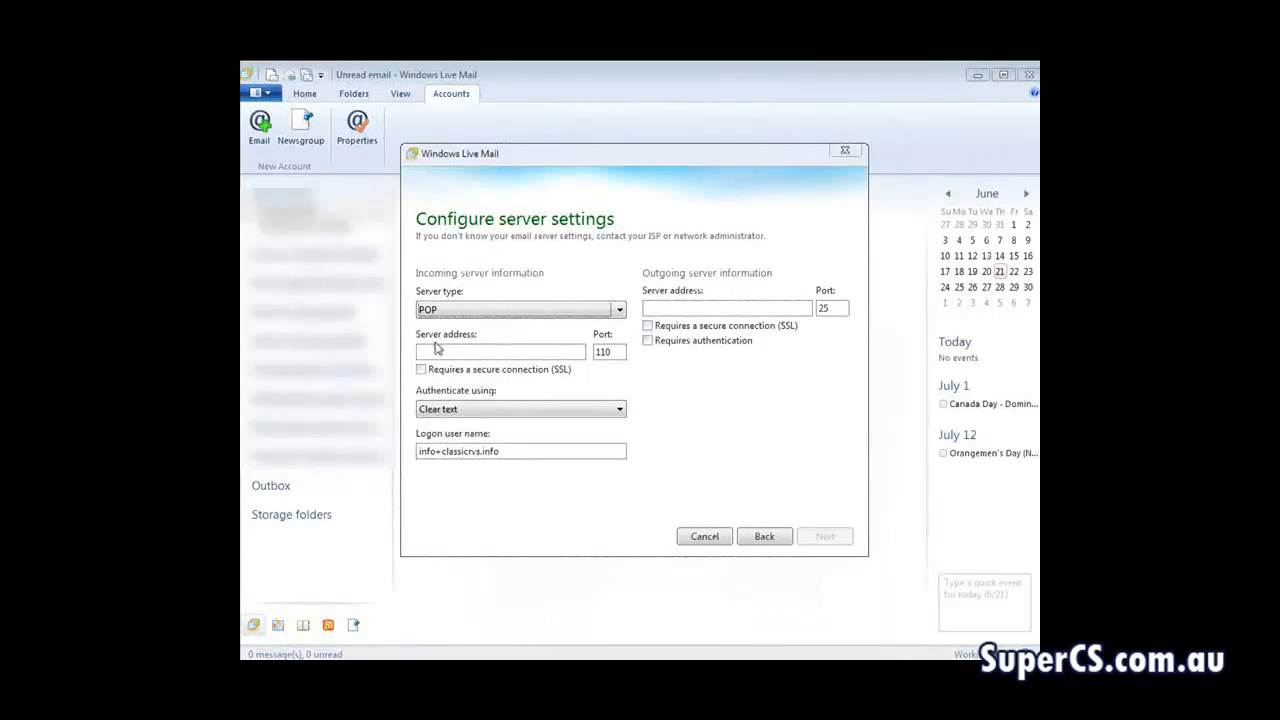
{"action": "right_click", "coordinate": [436, 350]}
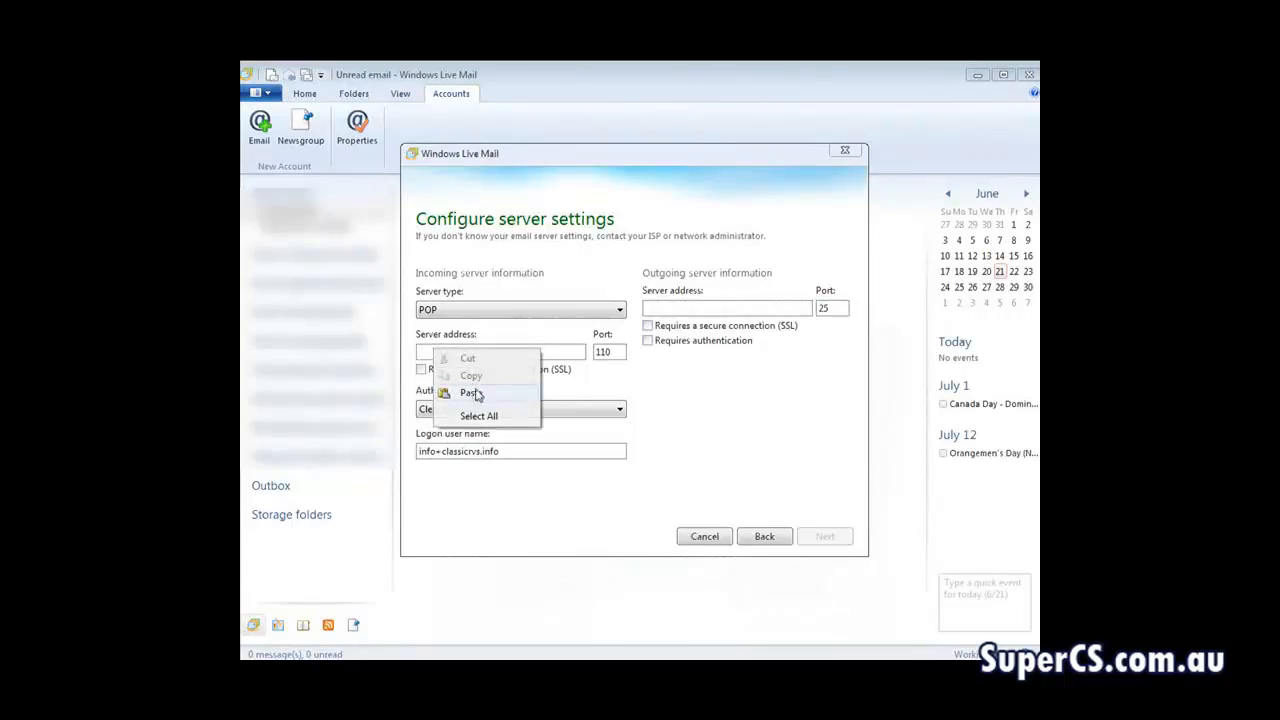
{"action": "left_click", "coordinate": [470, 393]}
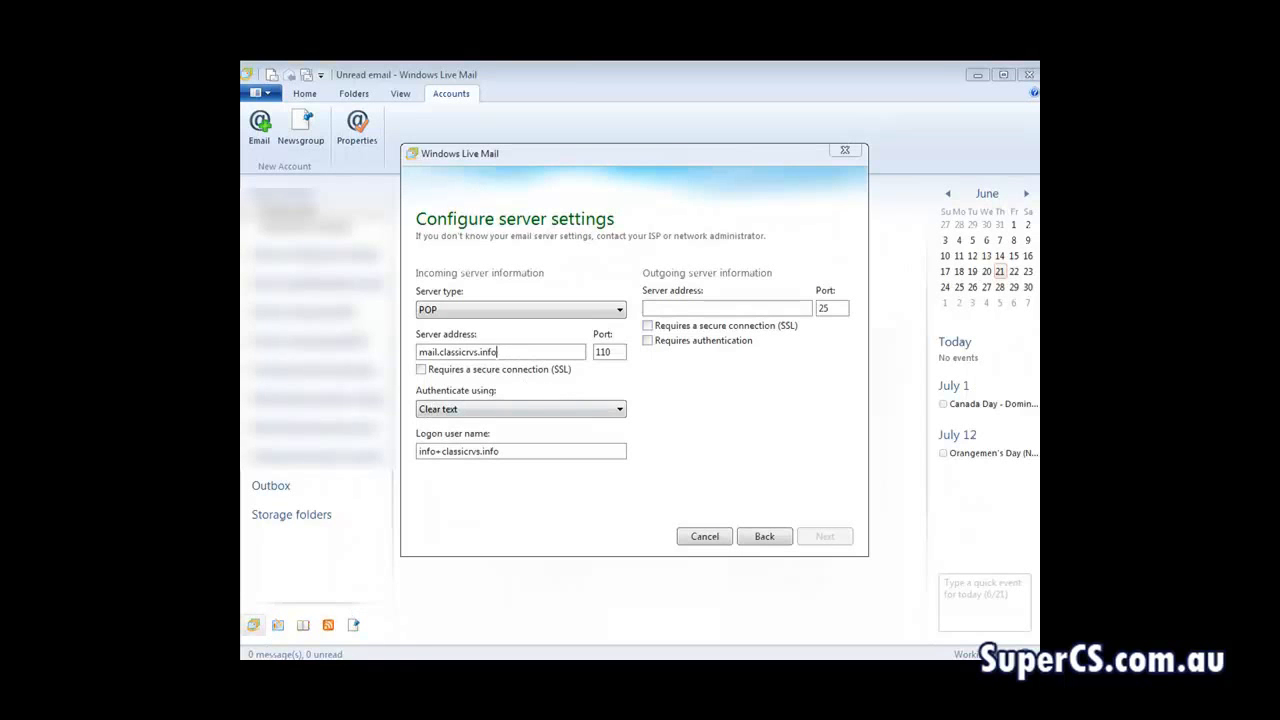
Set the outgoing server address to mail.classicrvs.info, consulting the cPanel settings
{"action": "key", "text": "alt+Tab"}
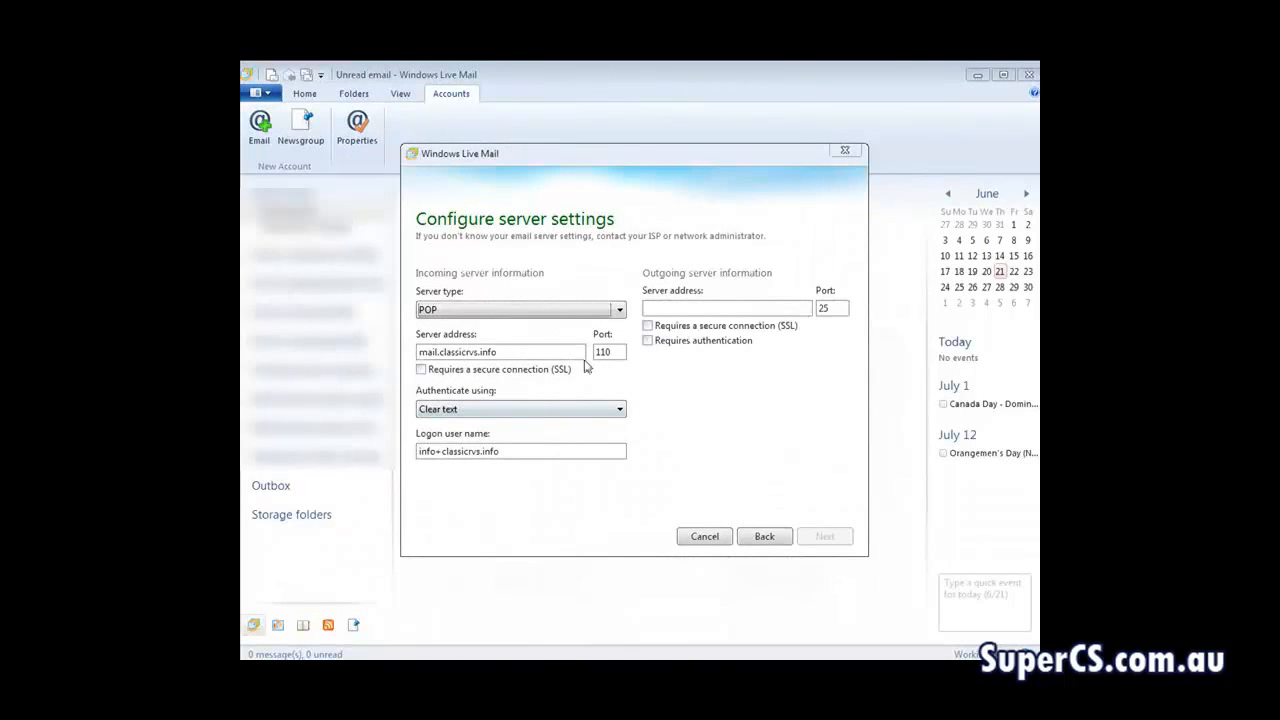
{"action": "left_click", "coordinate": [660, 308]}
{"action": "left_click", "coordinate": [662, 307]}
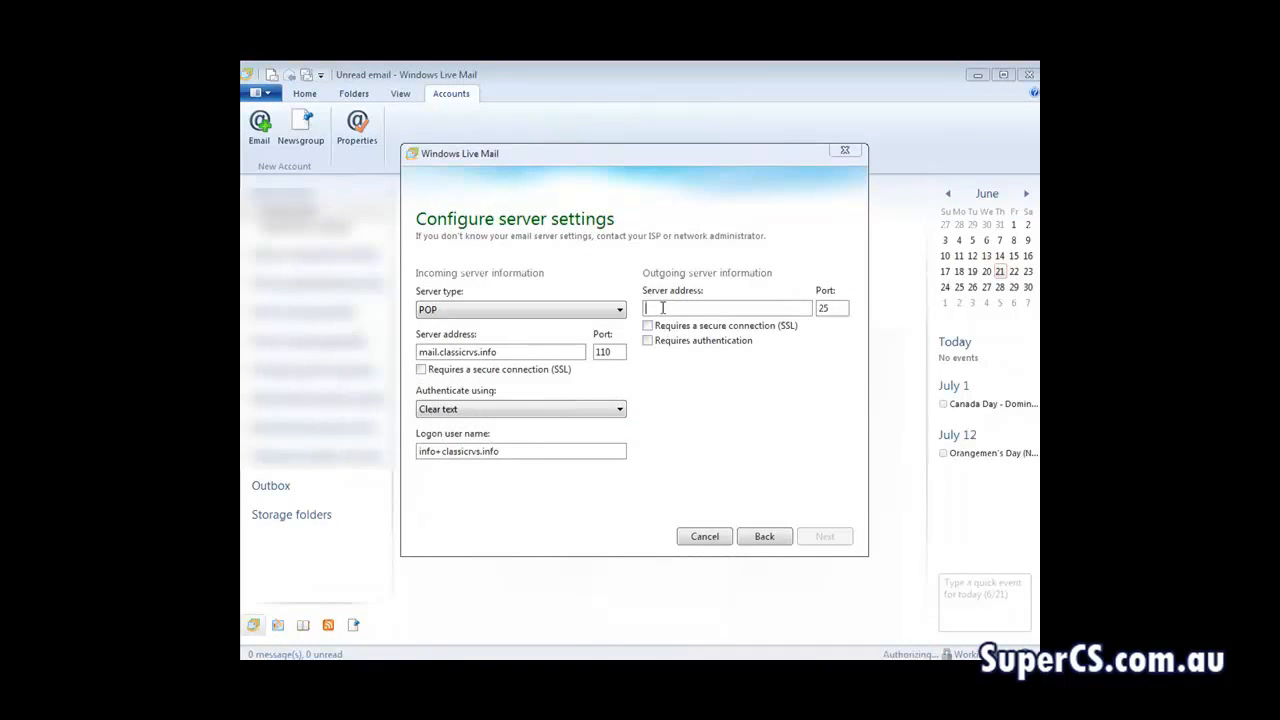
{"action": "key", "text": "ctrl+v"}
Require authentication without SSL for the outgoing server on port 25, and finish adding the account
{"action": "left_click", "coordinate": [647, 326]}
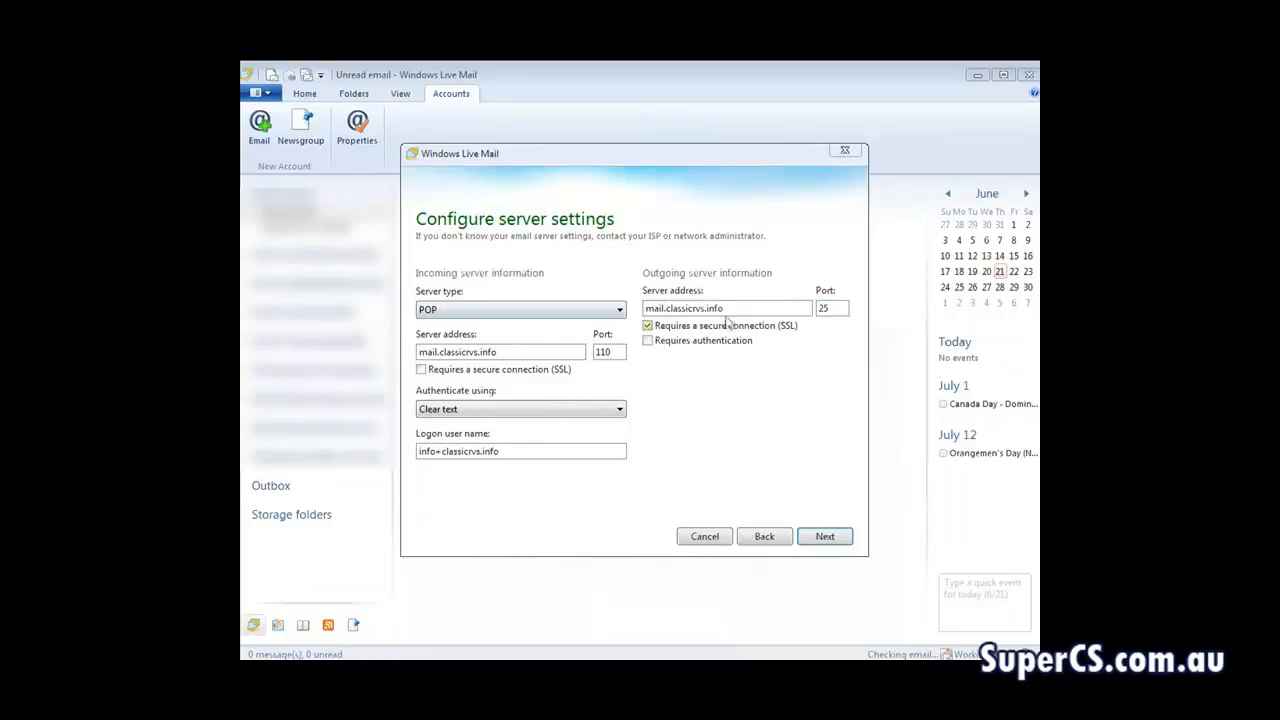
{"action": "left_click", "coordinate": [647, 326]}
{"action": "left_click", "coordinate": [647, 343]}
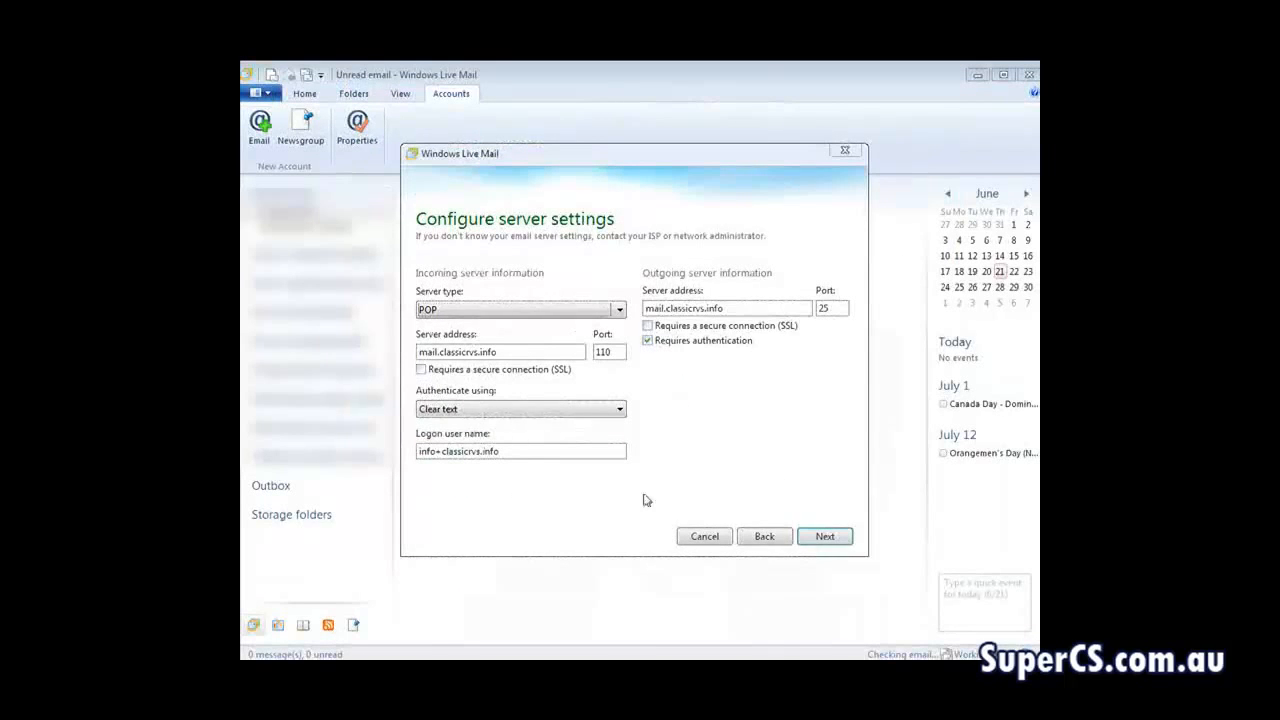
{"action": "left_click", "coordinate": [823, 538]}
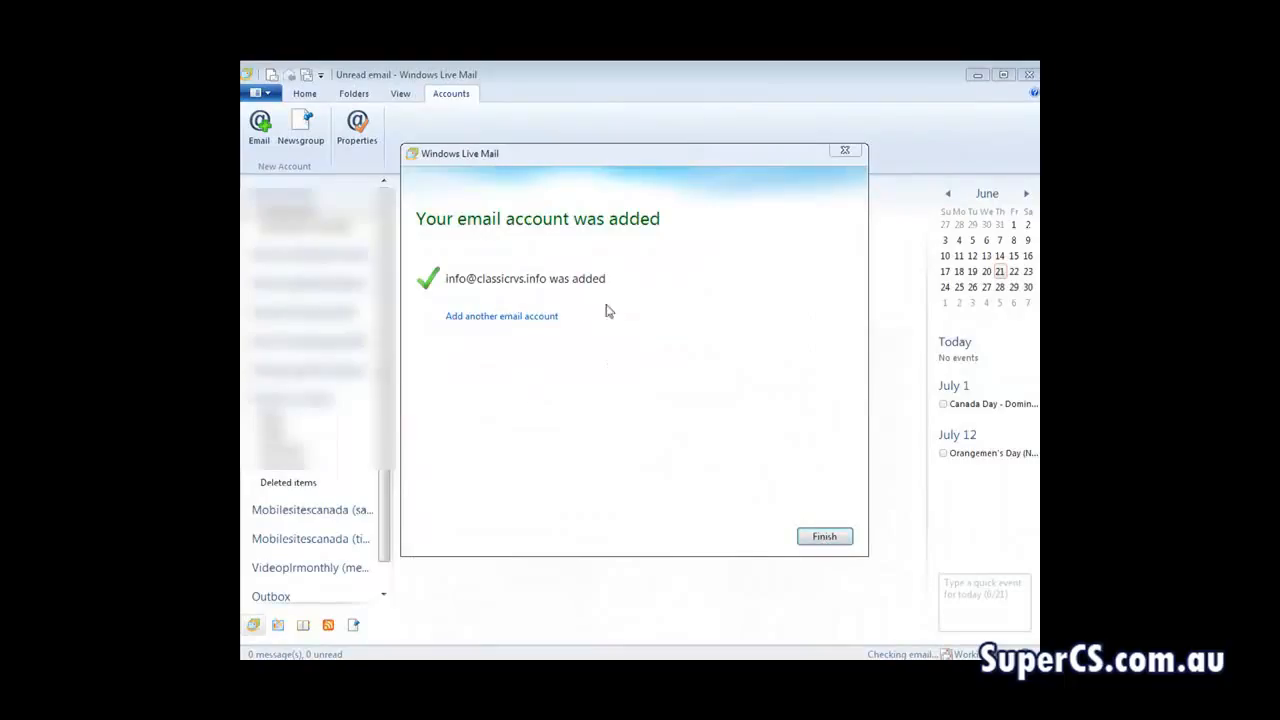
{"action": "left_click", "coordinate": [822, 537]}
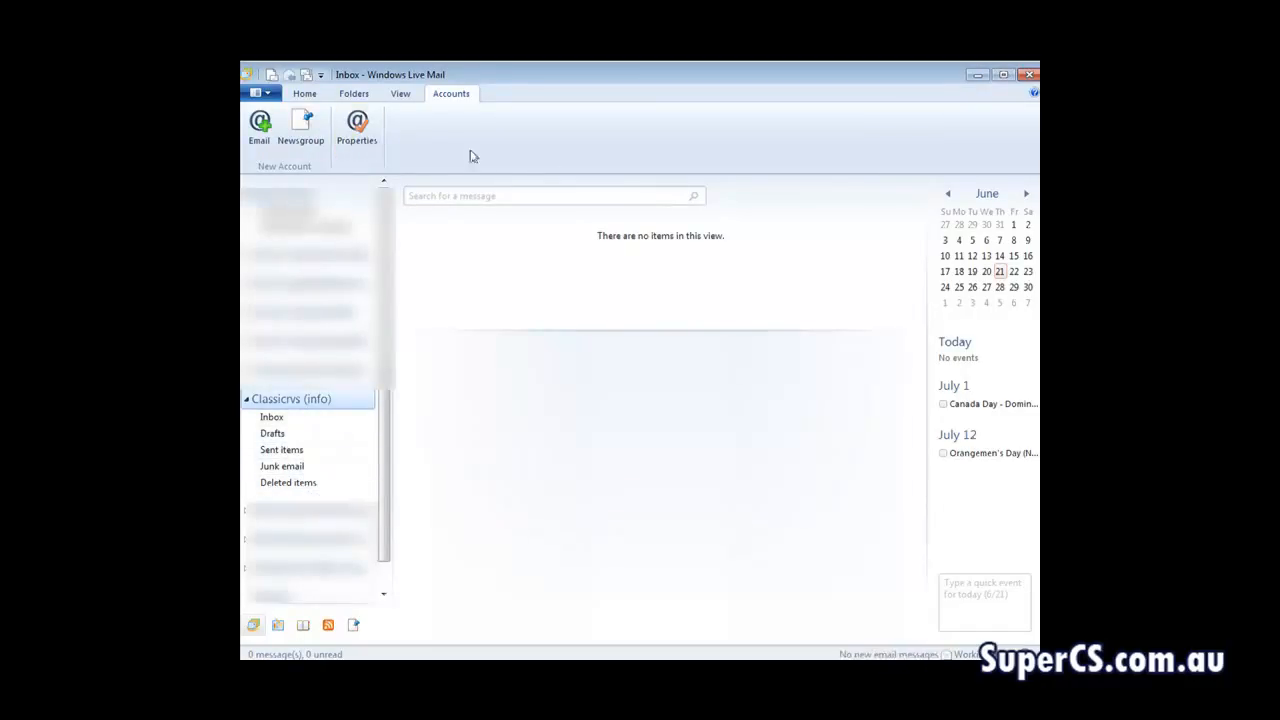
Create a new blank email message from the new account and place the cursor in its body
{"action": "left_click", "coordinate": [305, 95]}
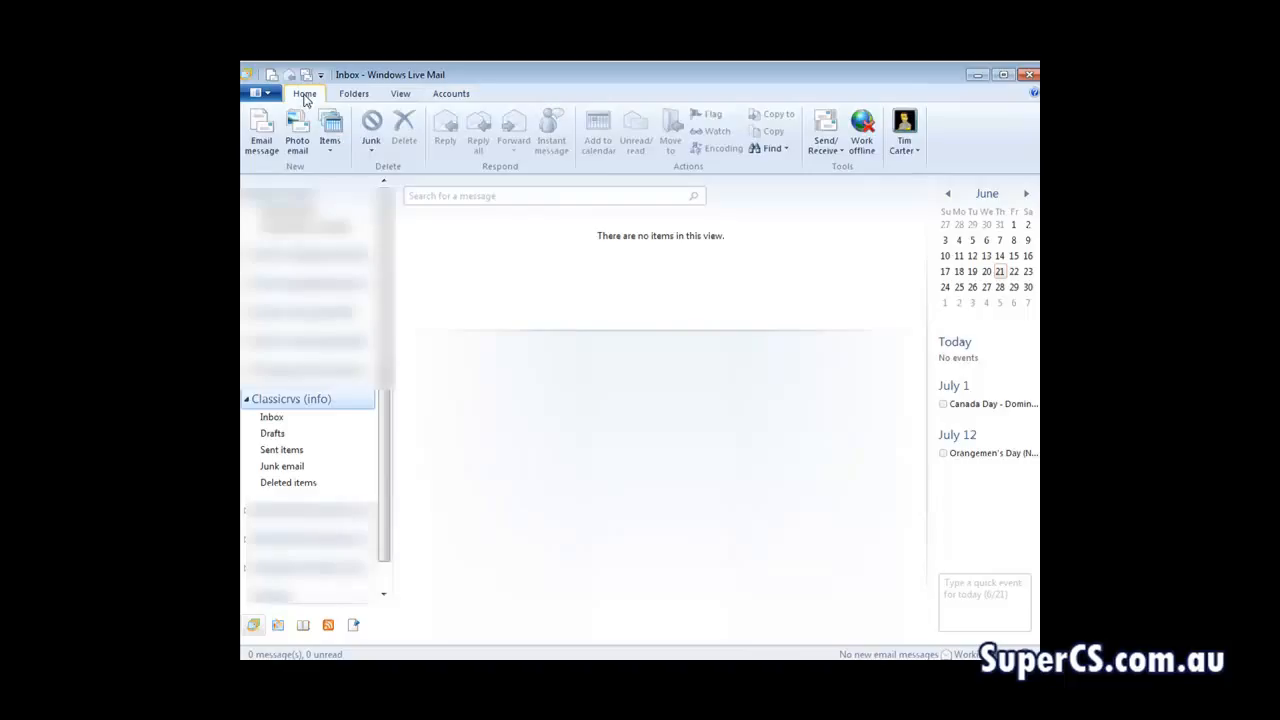
{"action": "left_click", "coordinate": [261, 130]}
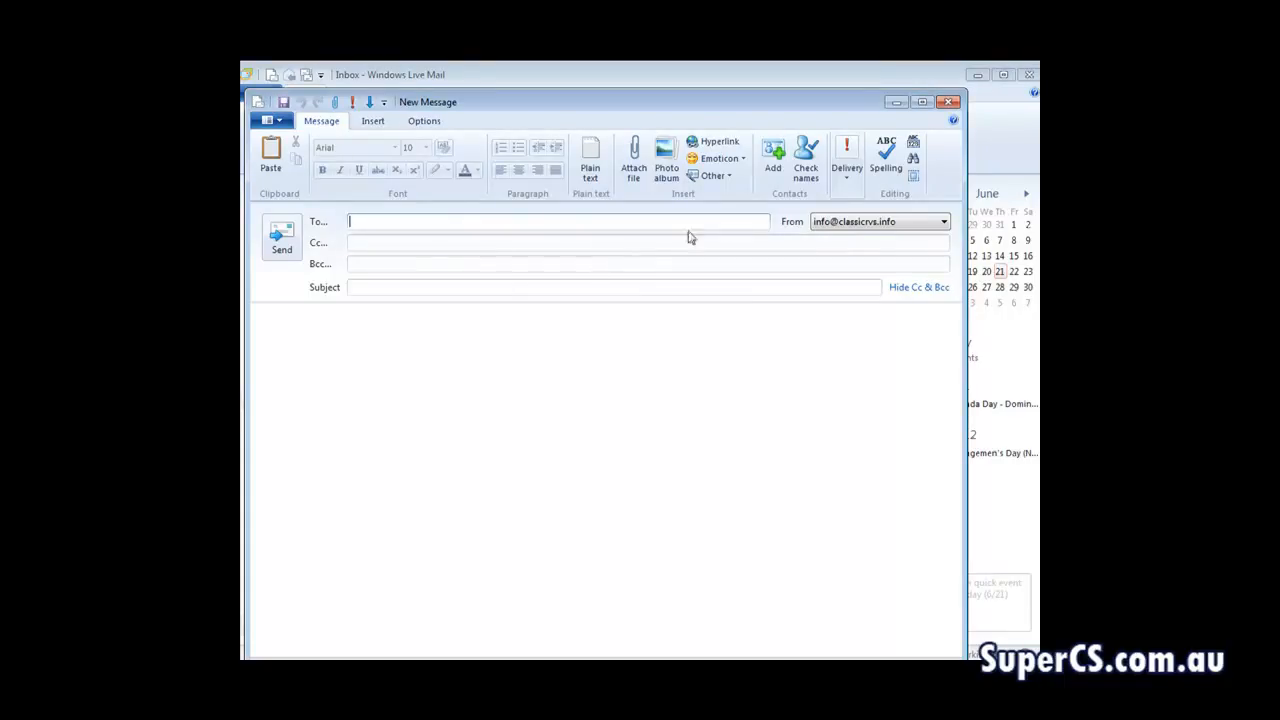
{"action": "left_click", "coordinate": [723, 420]}
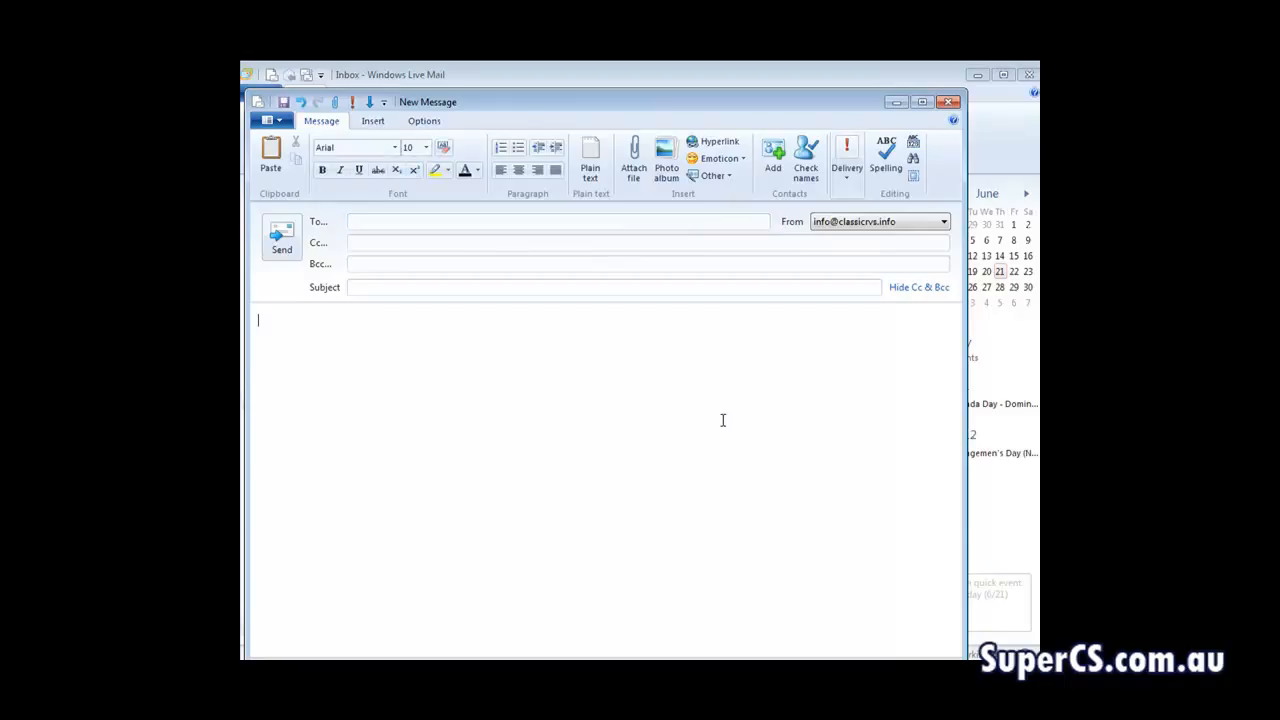